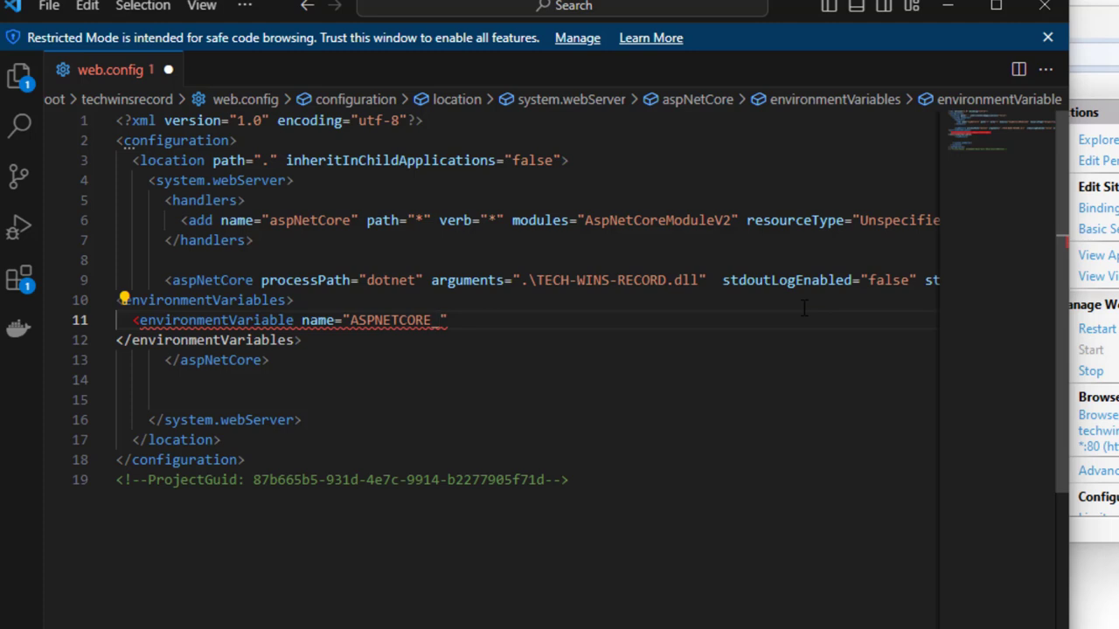
Finish the web.config entry so ASPNETCORE_ENVIRONMENT has the value Development, then save the file.
text(ENVIRONMENT")
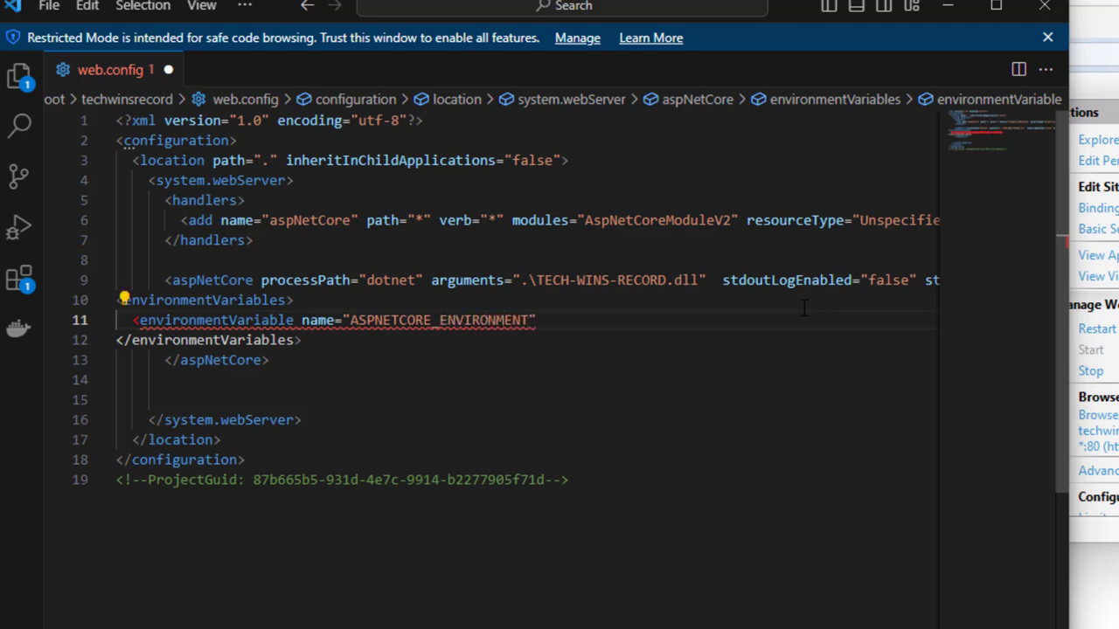
text( value=)
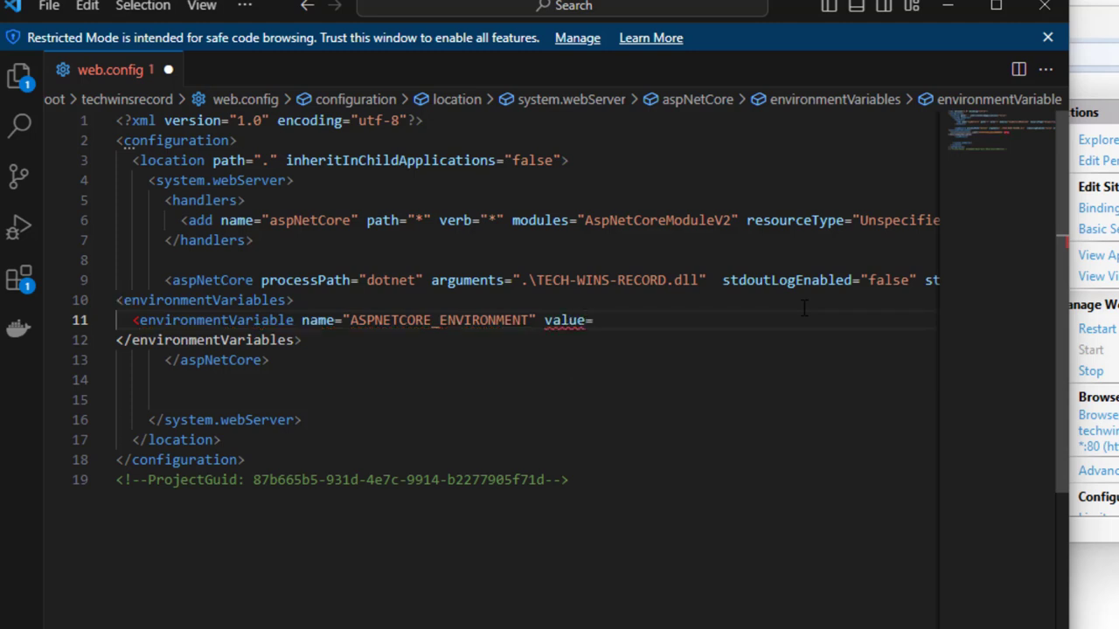
text("Development")
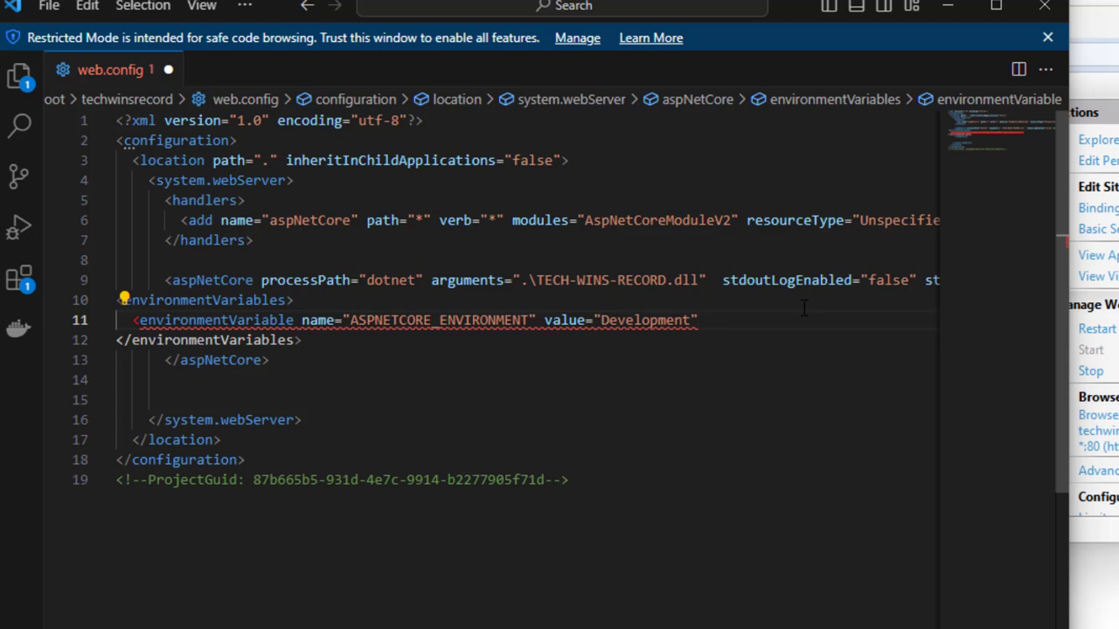
text(/>)
key(ctrl+s)
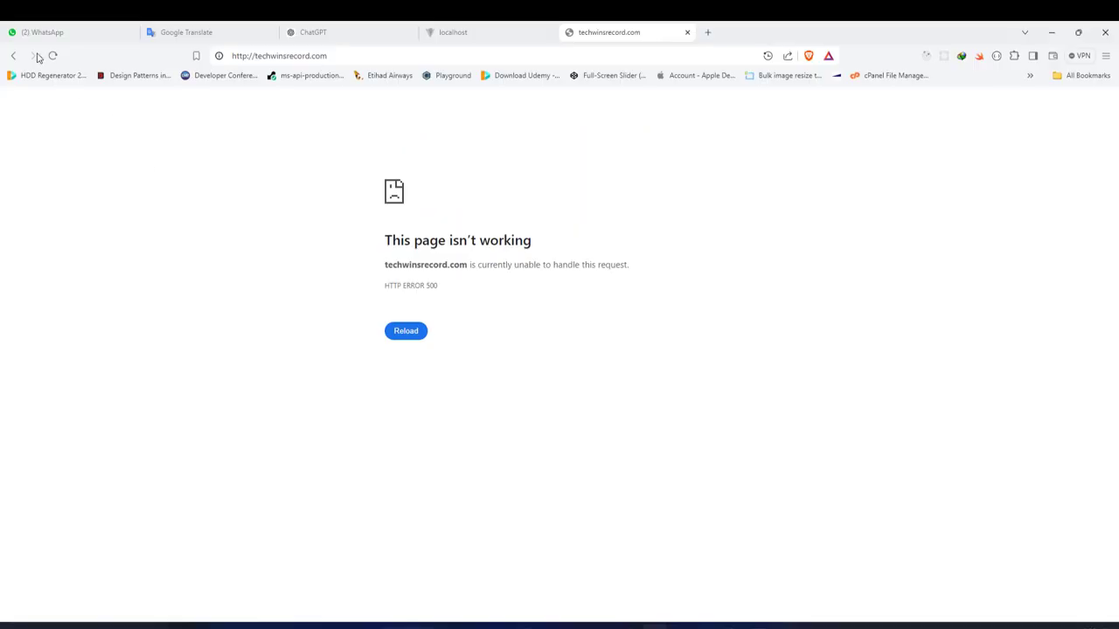
Reload techwinsrecord.com in Brave, checking the web.config editor before returning to the browser.
click(52, 56)
mouse_move(729, 626)
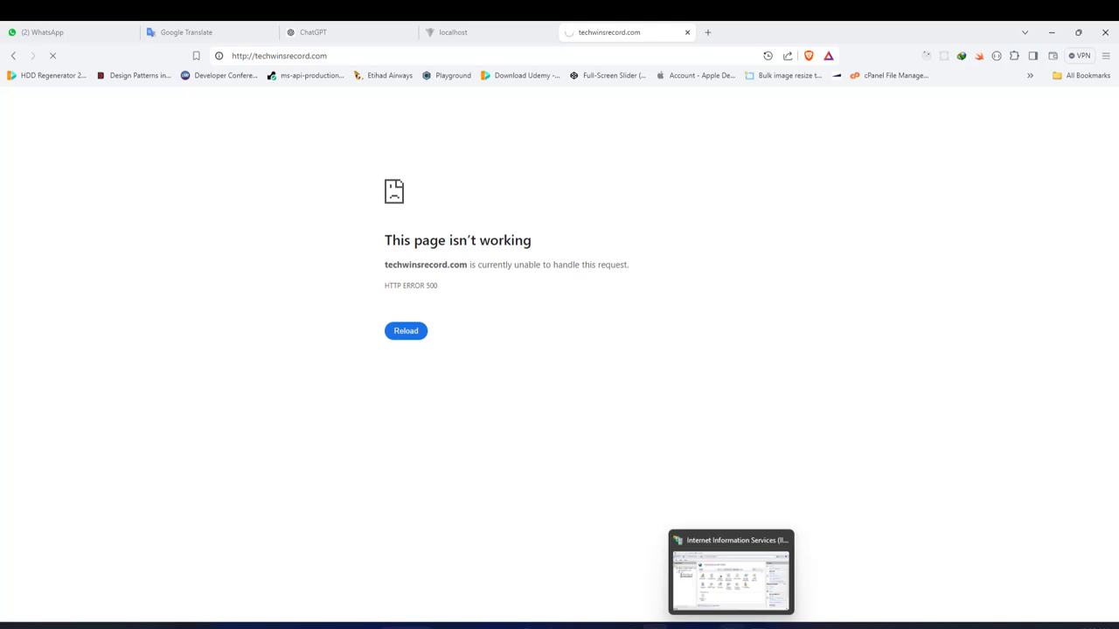
click(577, 626)
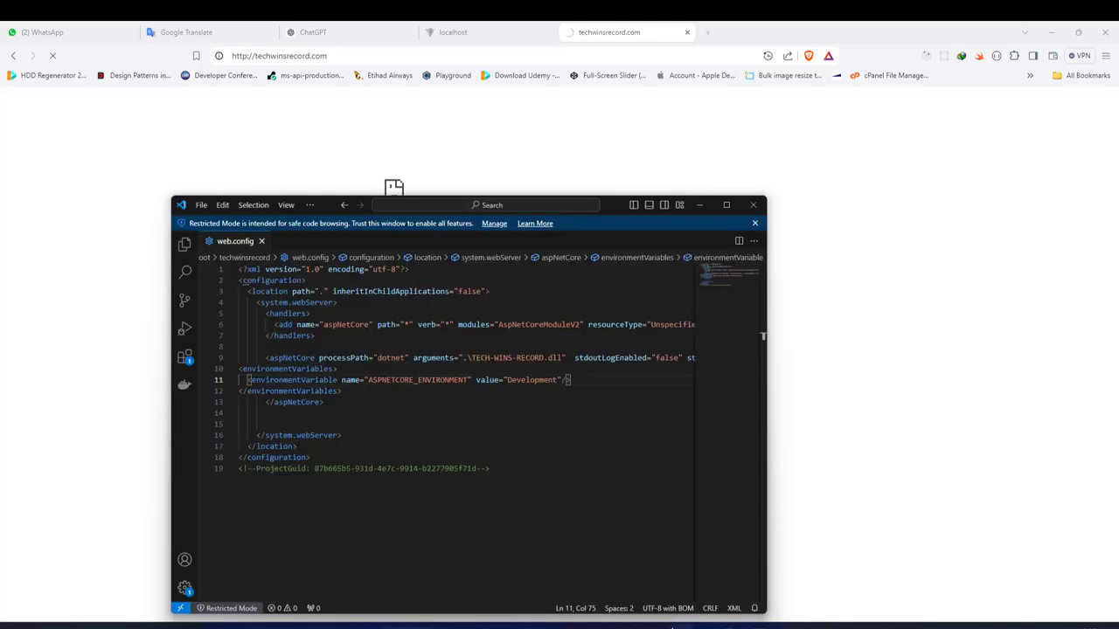
click(26, 129)
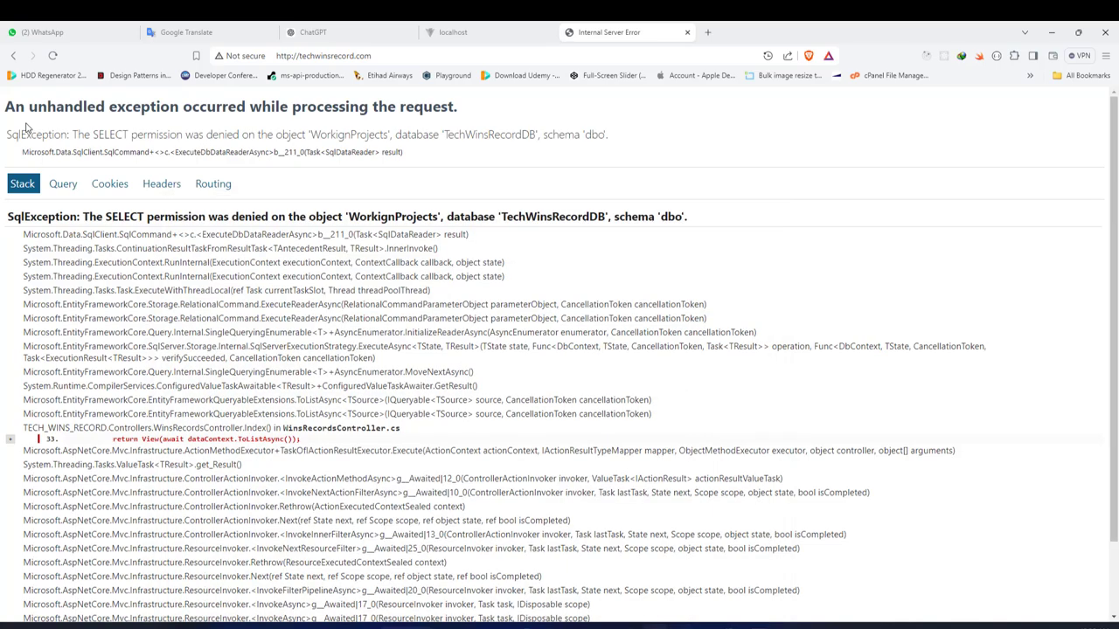
Highlight the SqlException heading and its SELECT permission denied message.
drag(13, 109, 315, 127)
click(114, 137)
double_click(11, 134)
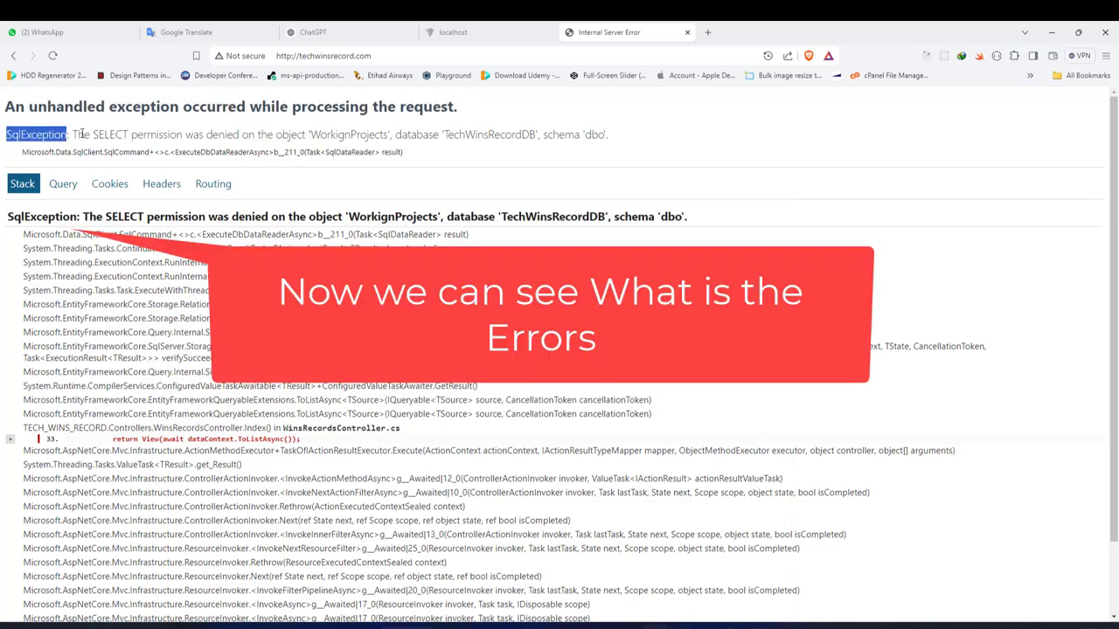
drag(155, 216, 553, 217)
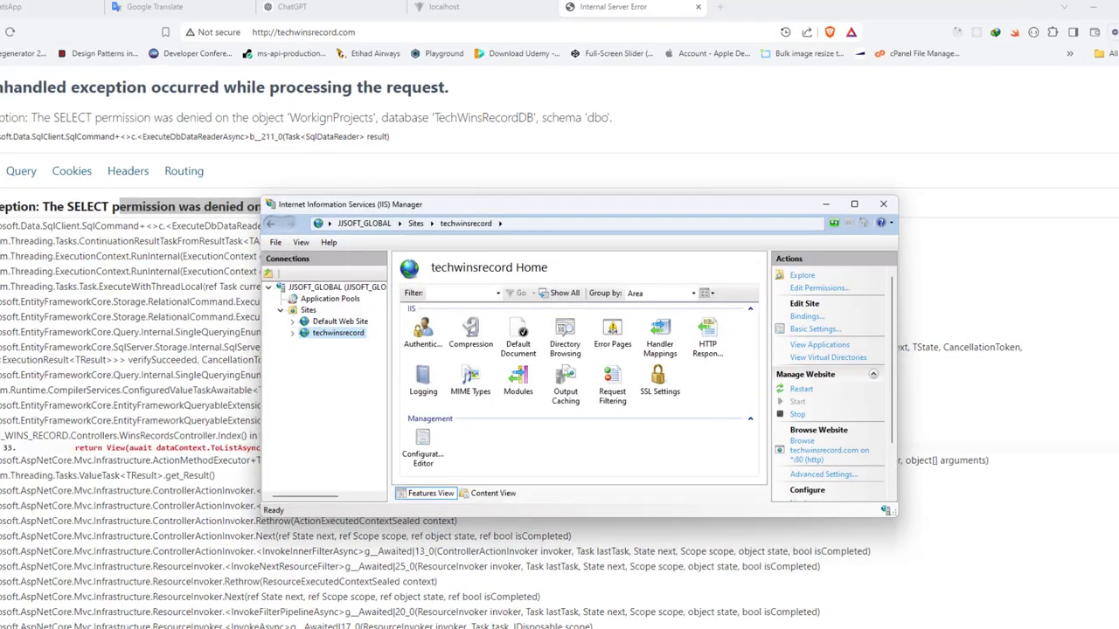
Open Advanced Settings for the techwinsrecord application pool and edit its Identity.
click(348, 302)
click(437, 373)
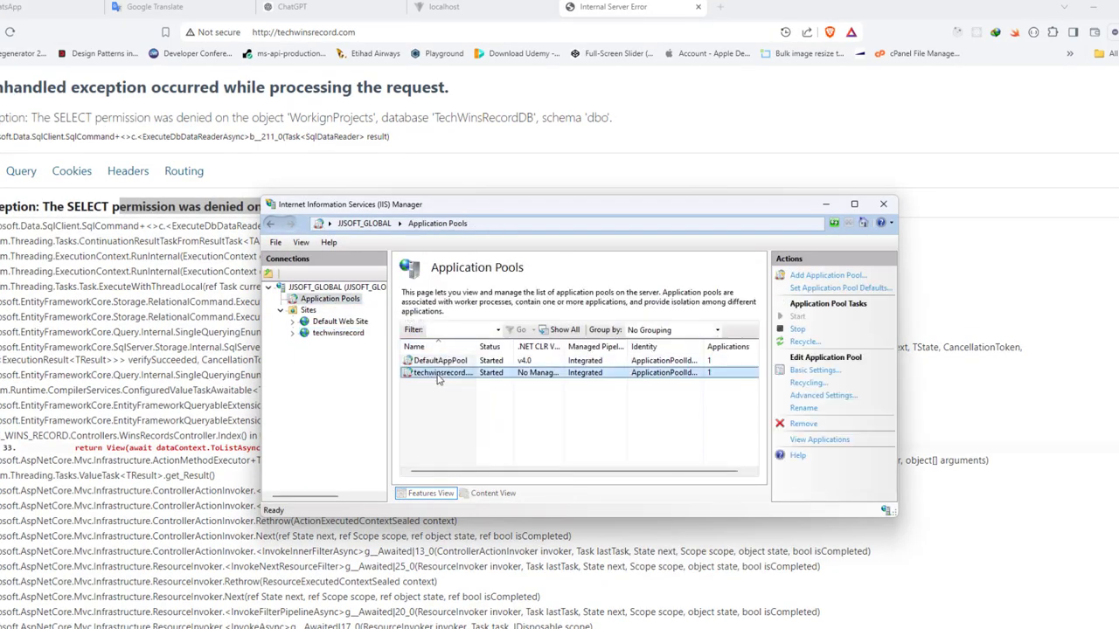
right_click(438, 376)
click(480, 487)
click(479, 411)
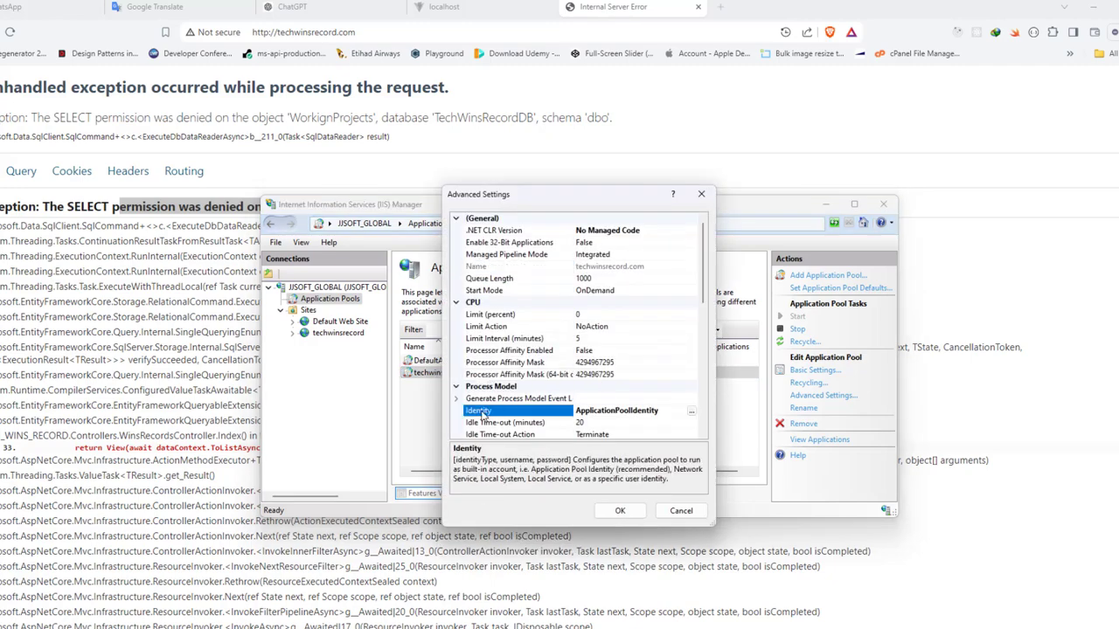
click(651, 410)
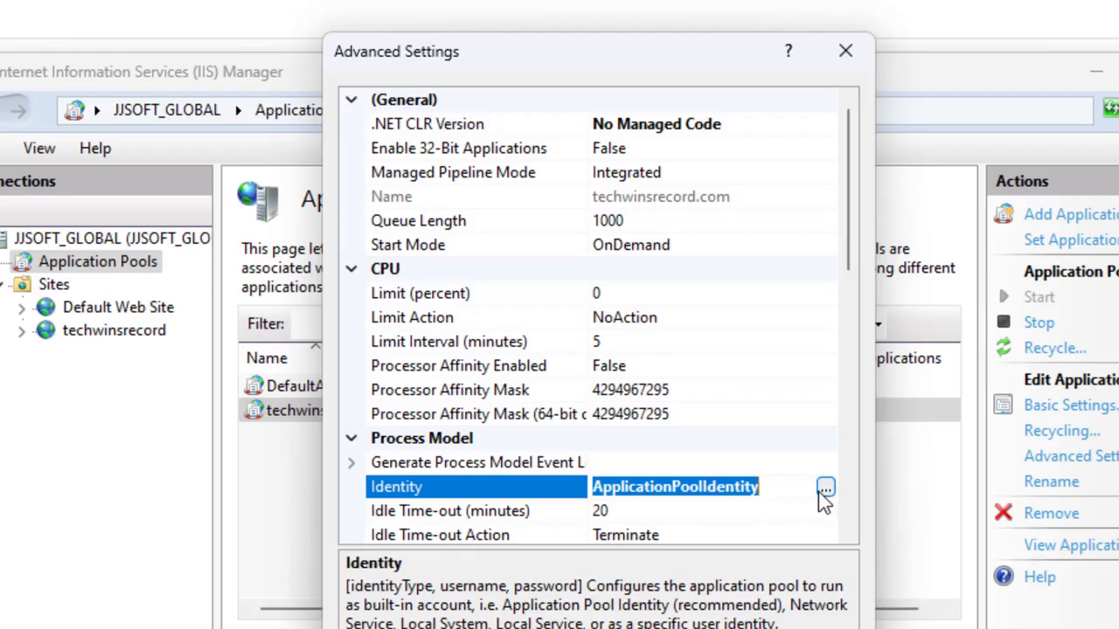
Choose Custom account, open Set Credentials, and search Windows for 'accoun'.
click(825, 488)
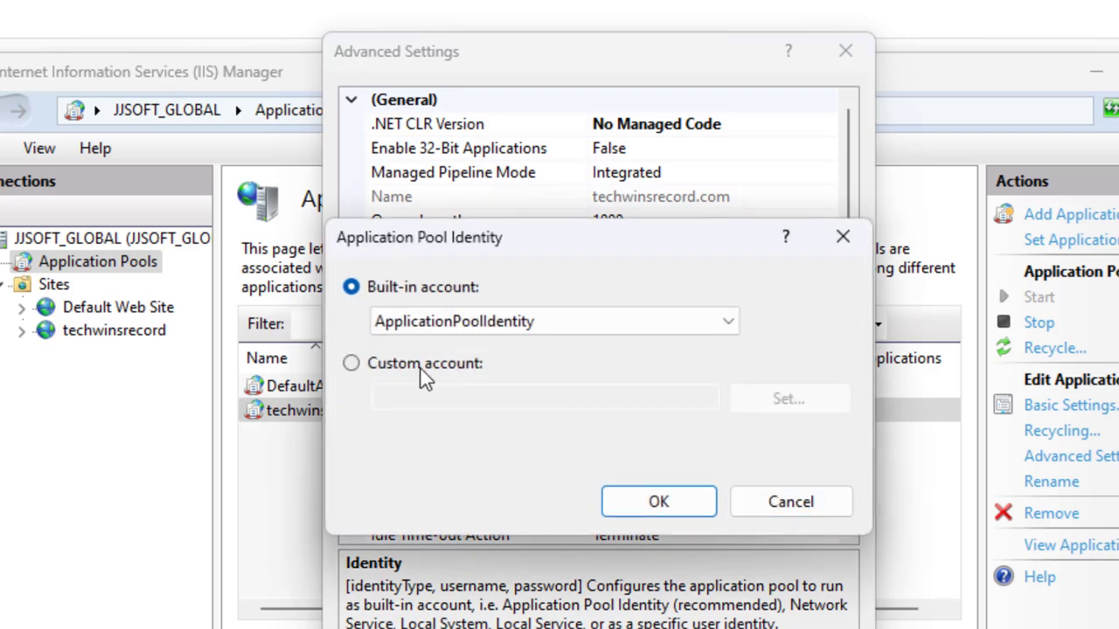
click(420, 365)
click(791, 399)
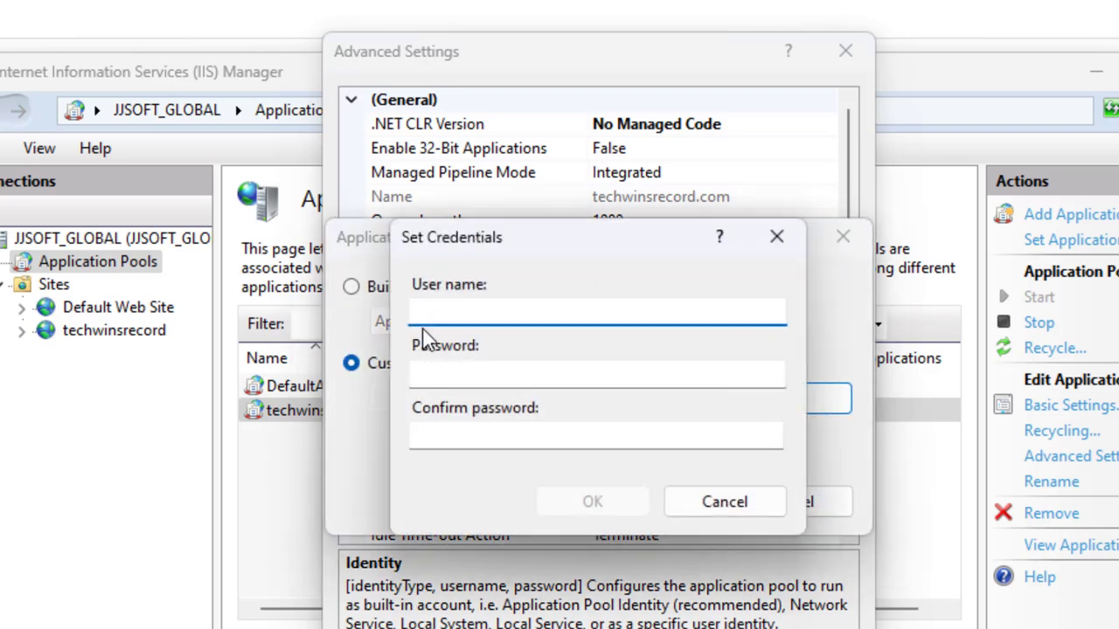
key(super+s)
text(accoun)
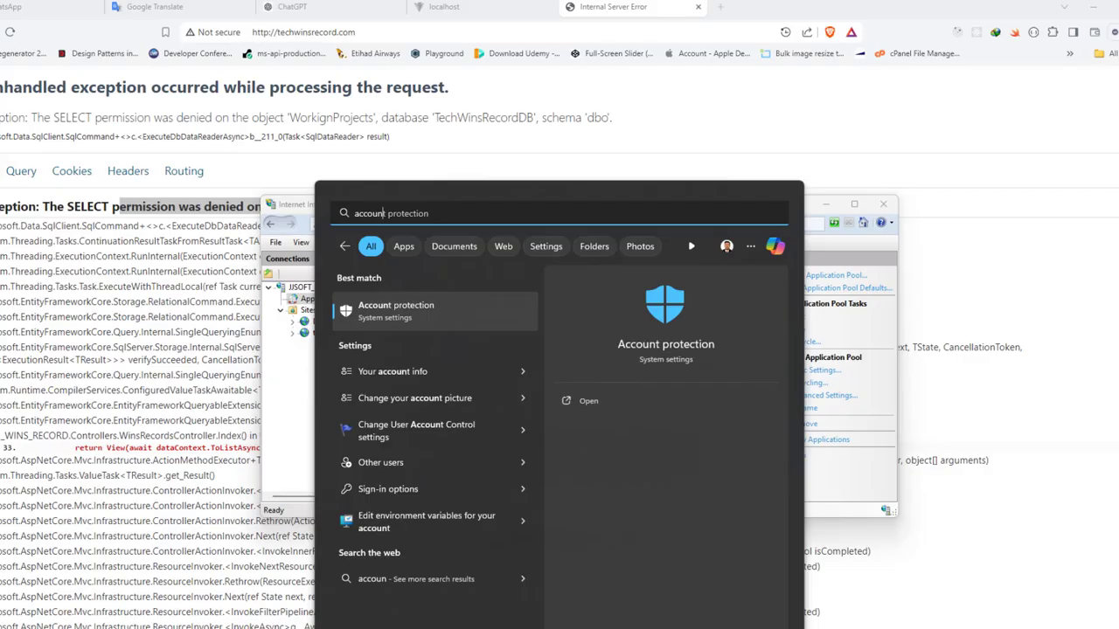
Open Settings › Accounts › Your info to read the local Windows account name.
key(Escape)
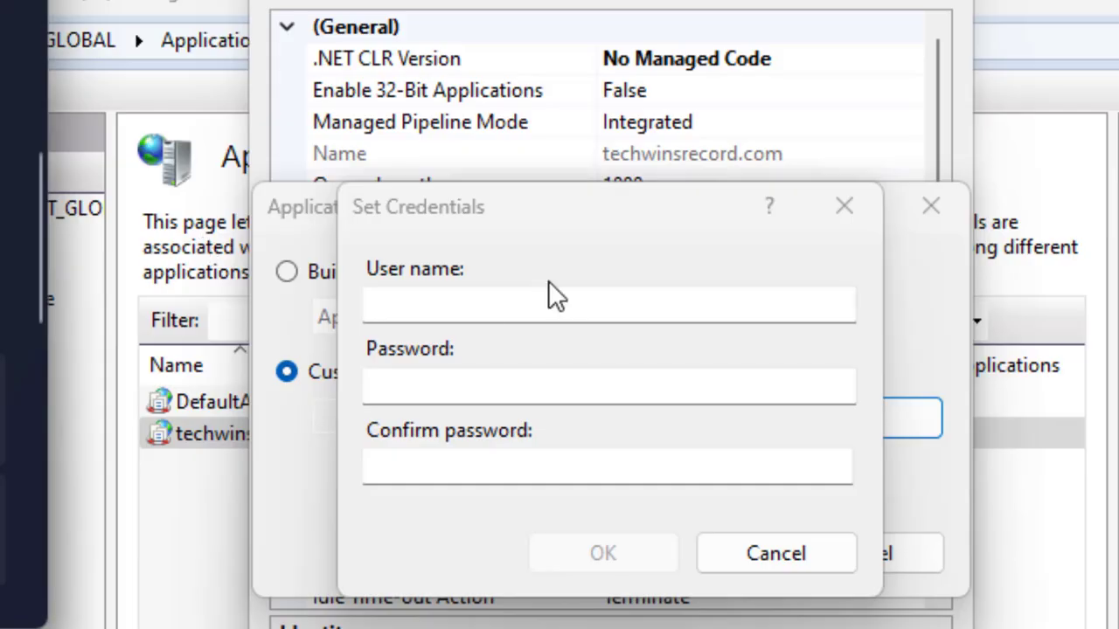
Enter the local Windows user name and the account password twice, then confirm the credentials.
click(537, 325)
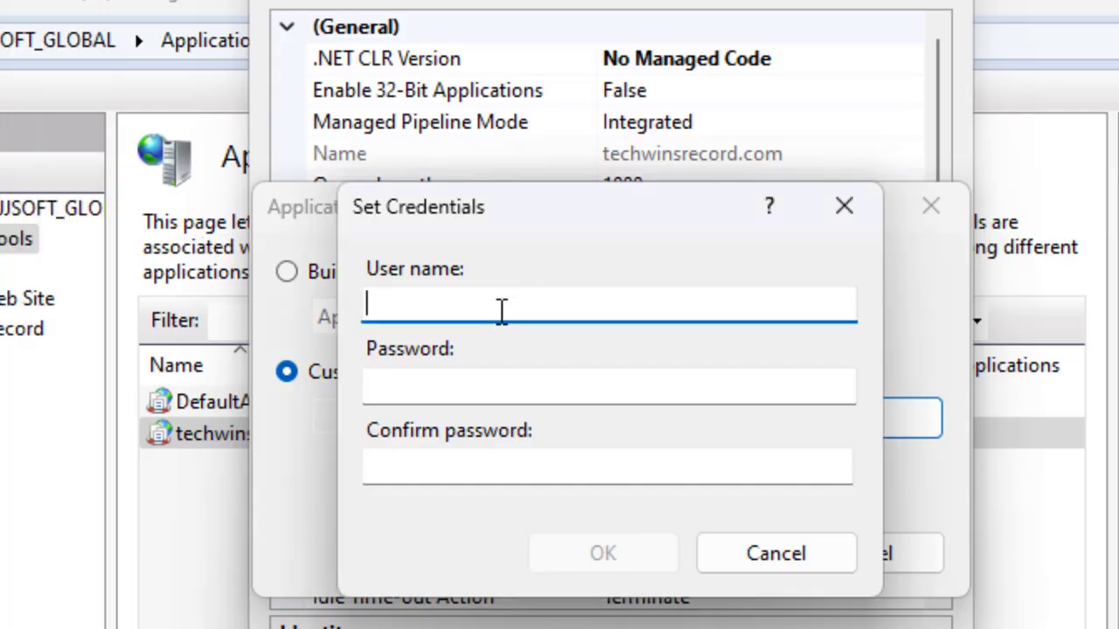
text(JJS)
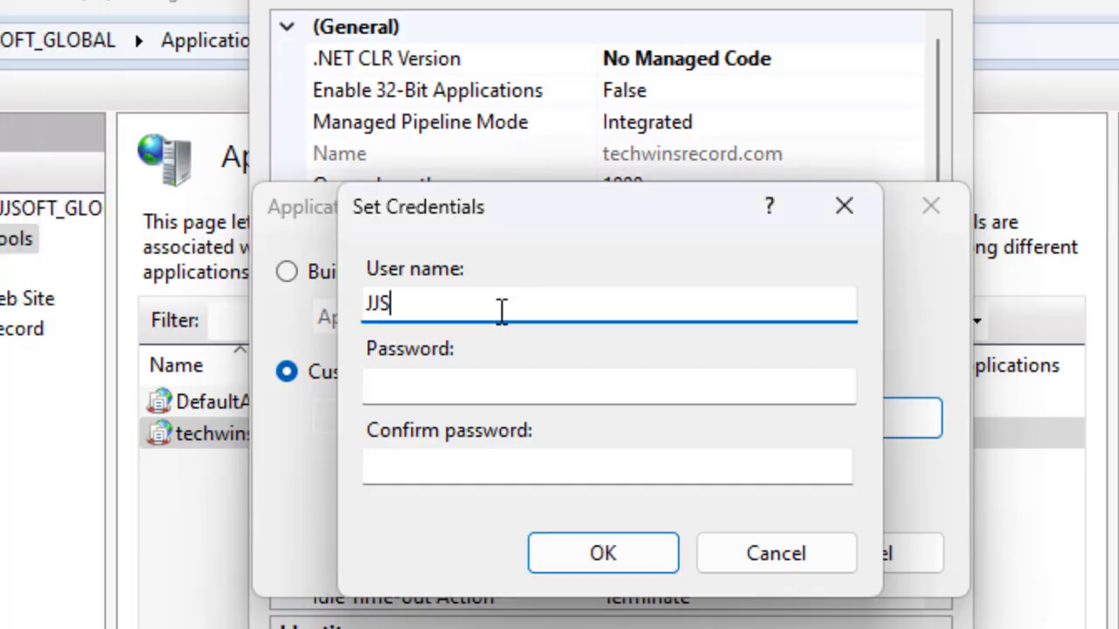
text(OFT-GLOBAL)
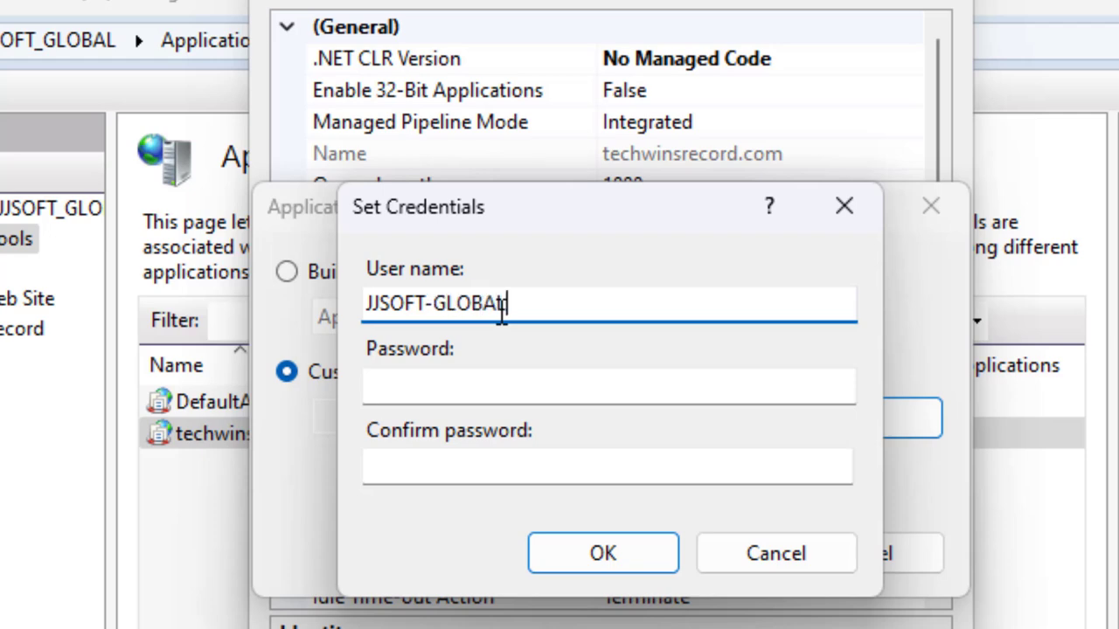
click(511, 378)
key(Caps_Lock)
text(***)
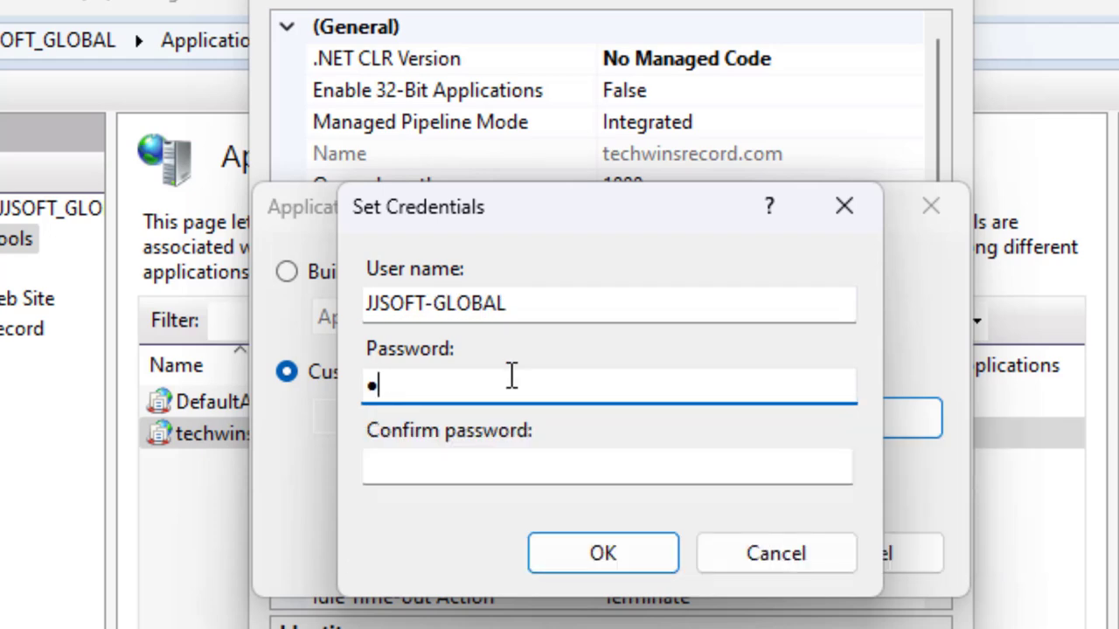
key(Tab)
text(***)
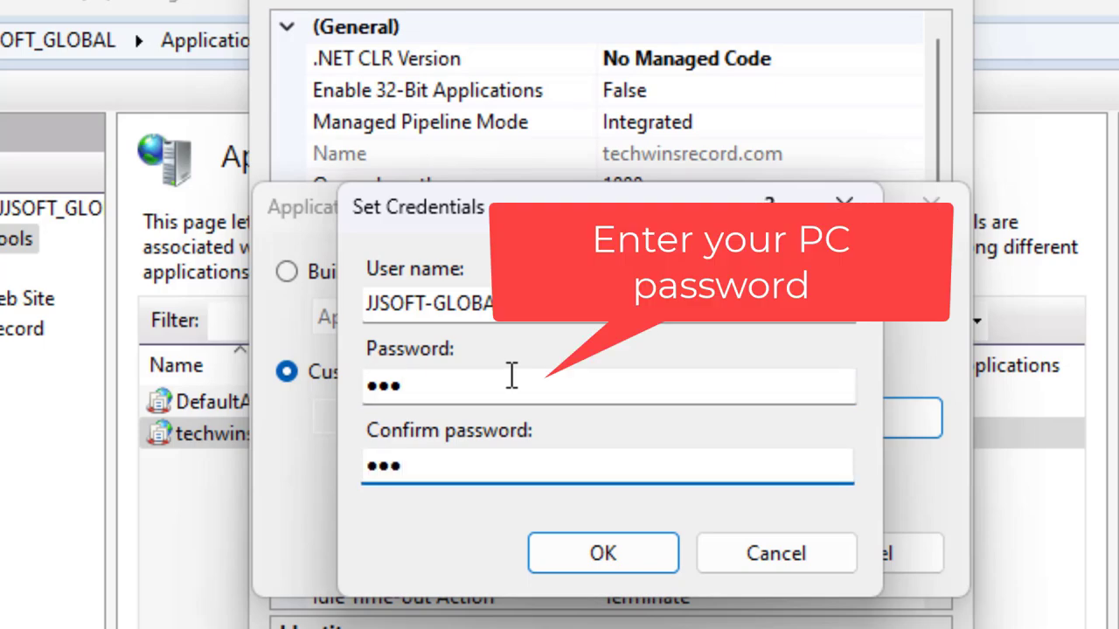
click(581, 538)
Accept the custom identity, apply the pool's advanced settings, and show the techwinsrecord site home.
click(666, 551)
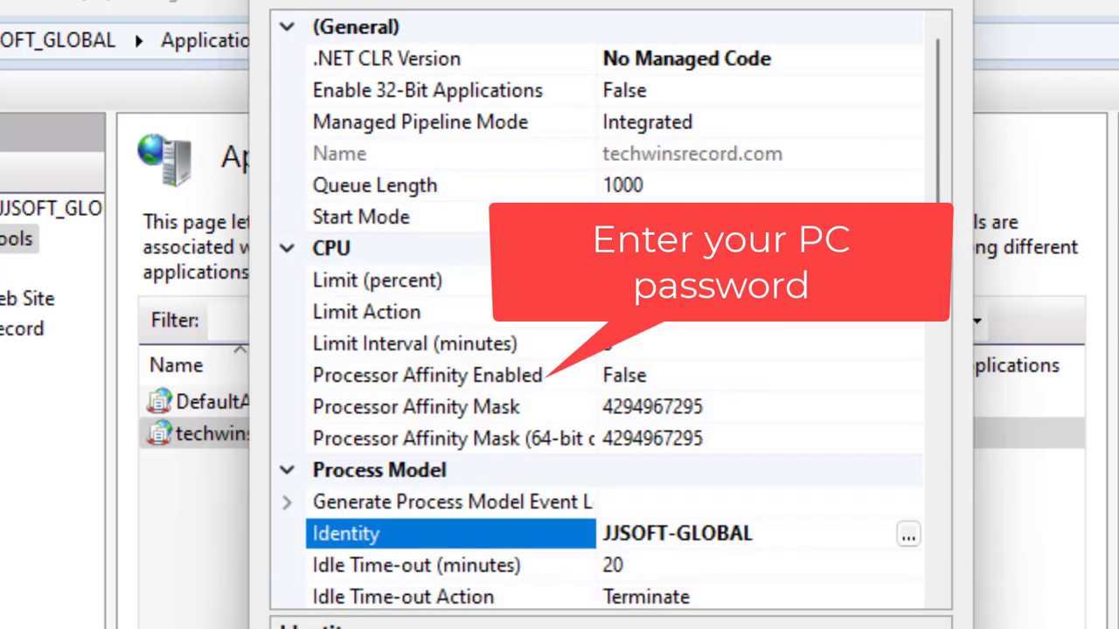
key(Return)
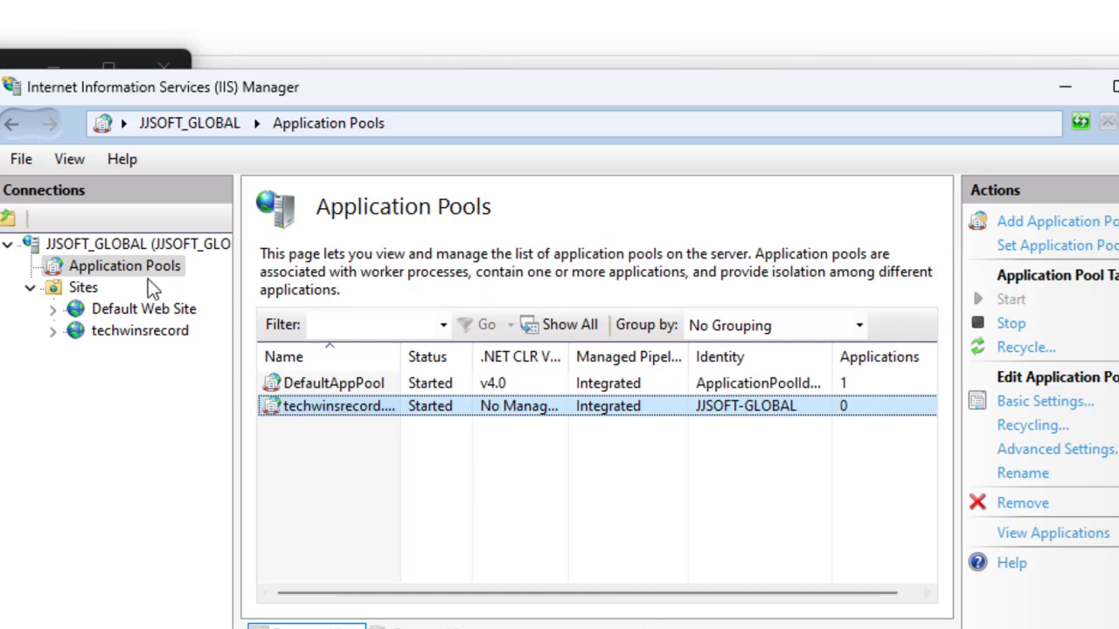
click(114, 337)
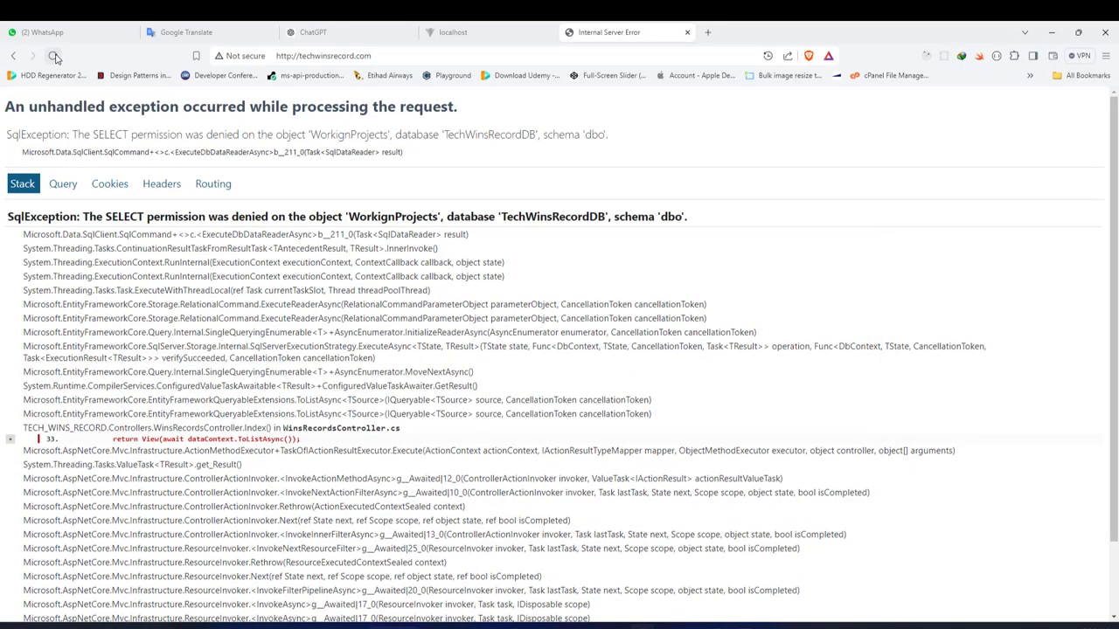
Reload techwinsrecord.com and visit the WorkingPosition, WorkingCompany, User, and TECH_WINS_RECORD home pages.
click(54, 56)
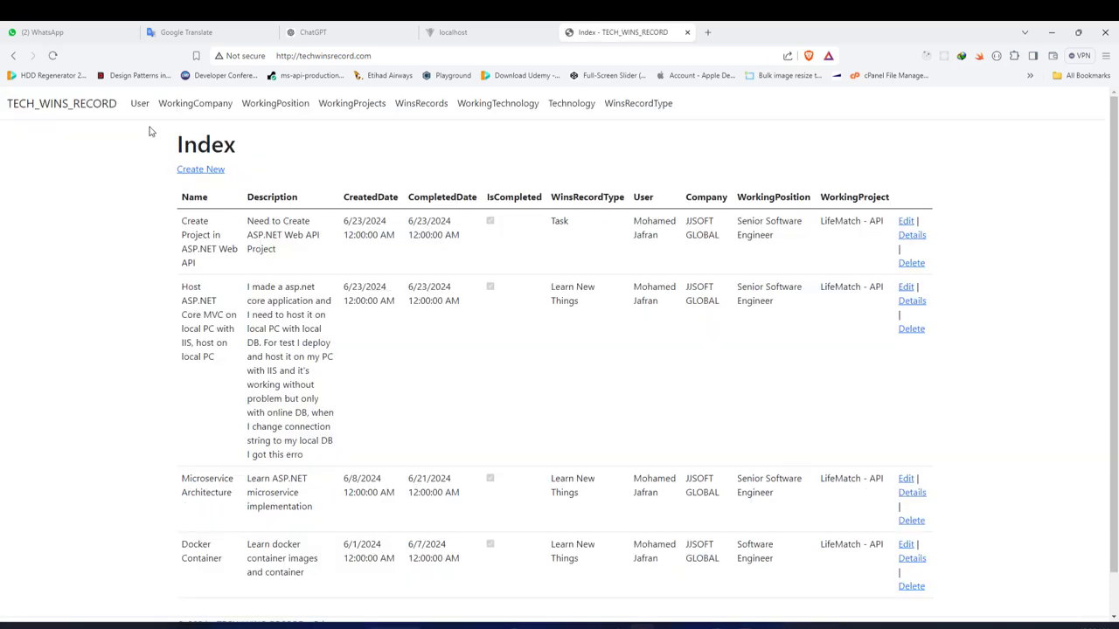
click(270, 108)
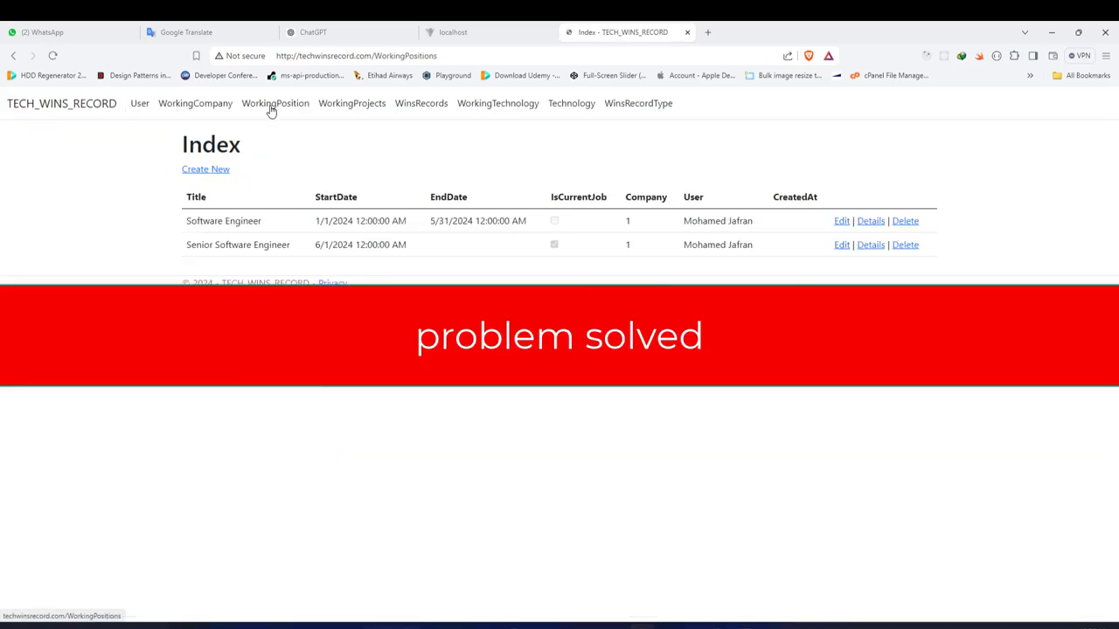
click(182, 107)
click(140, 106)
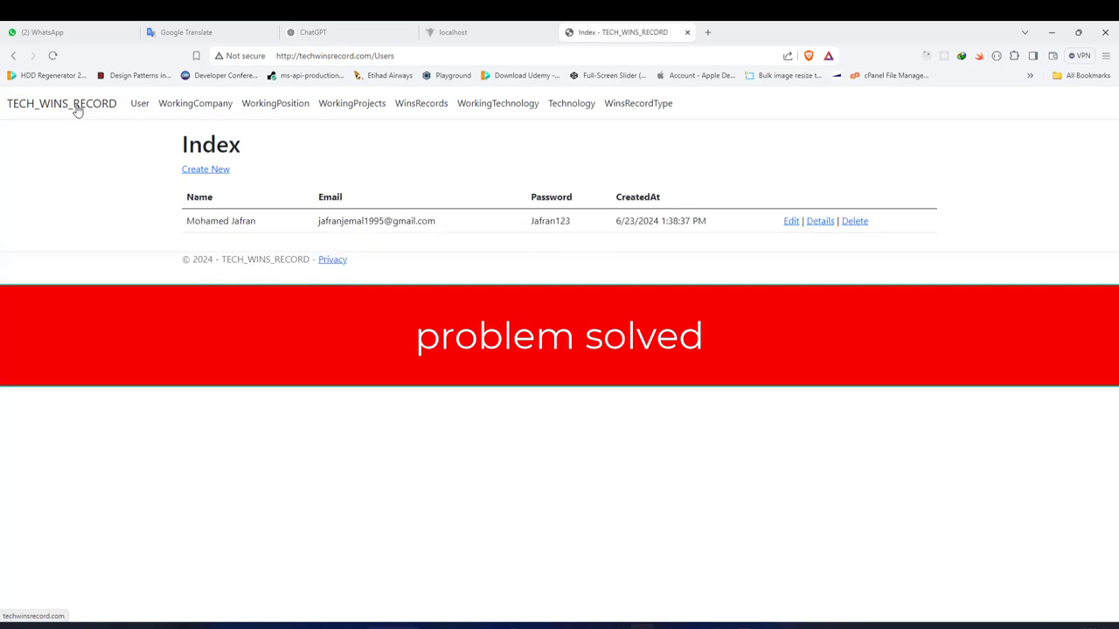
click(76, 108)
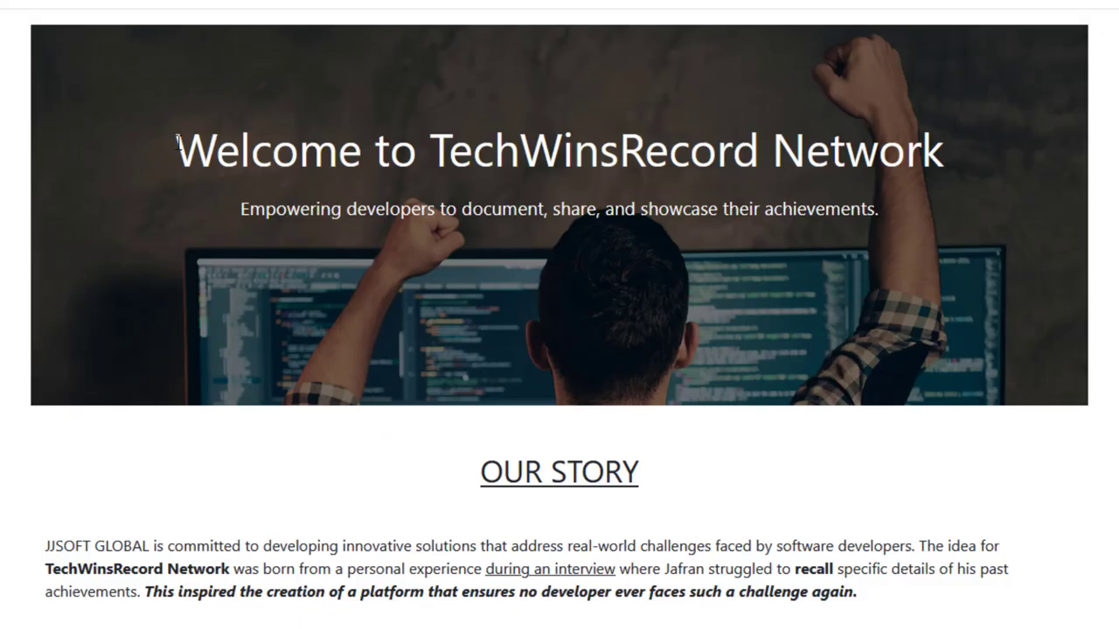
Highlight the 'Welcome to TechWinsRecord Network' heading and the subtitle line beneath it.
drag(178, 148, 972, 188)
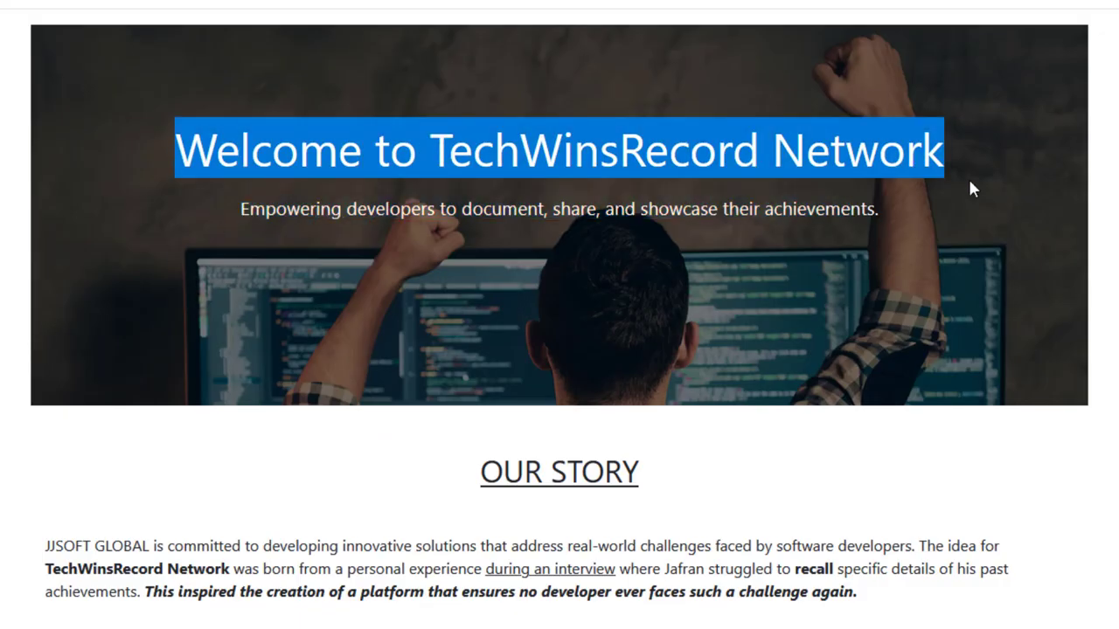
click(970, 188)
drag(241, 209, 876, 210)
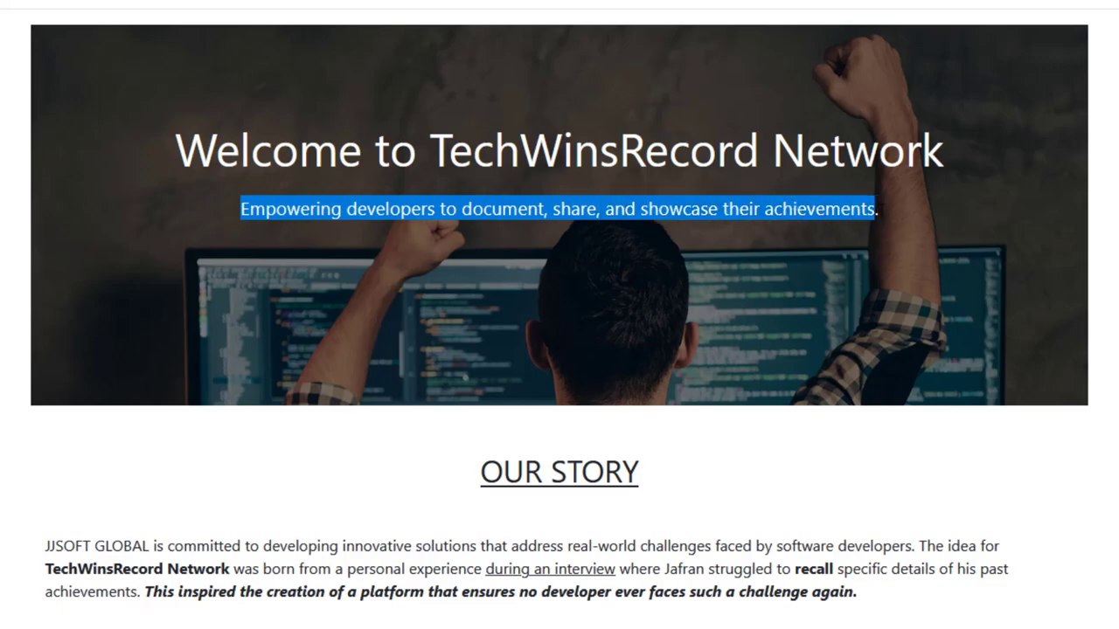
click(496, 409)
Scroll through the home page, then open the WinsRecords list.
scroll(469, 614, down, 3)
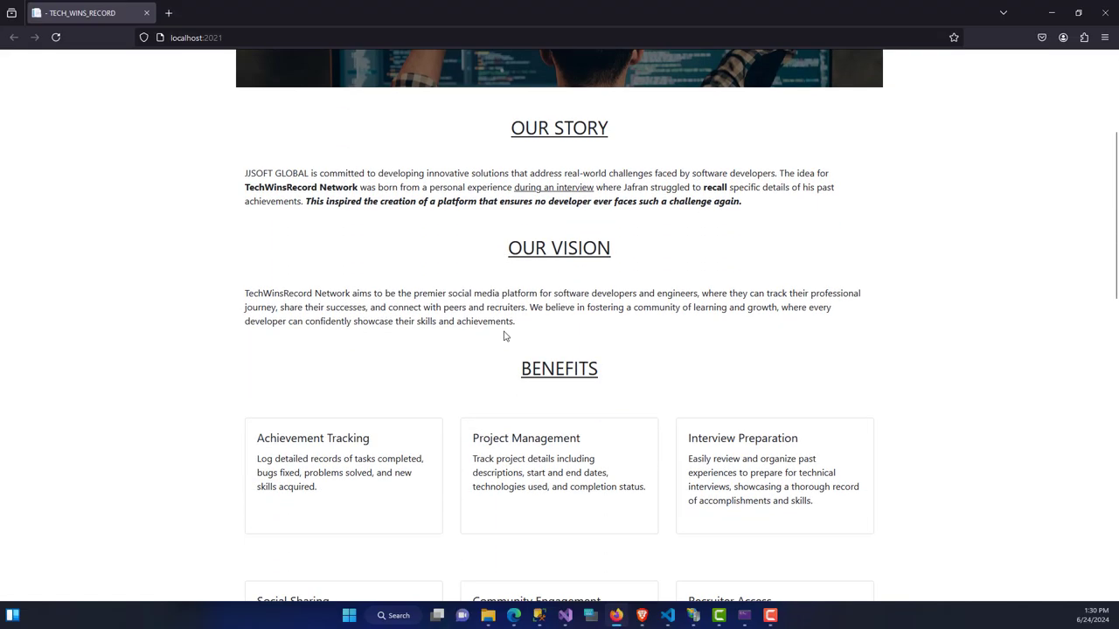
scroll(504, 336, down, 1)
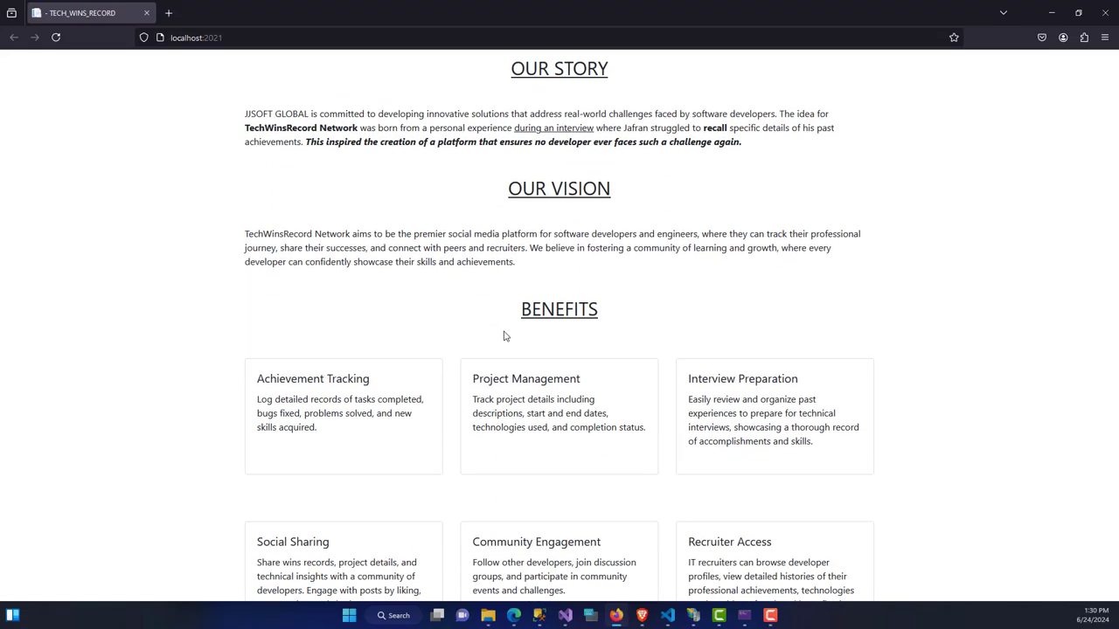
scroll(504, 336, down, 3)
scroll(504, 336, down, 5)
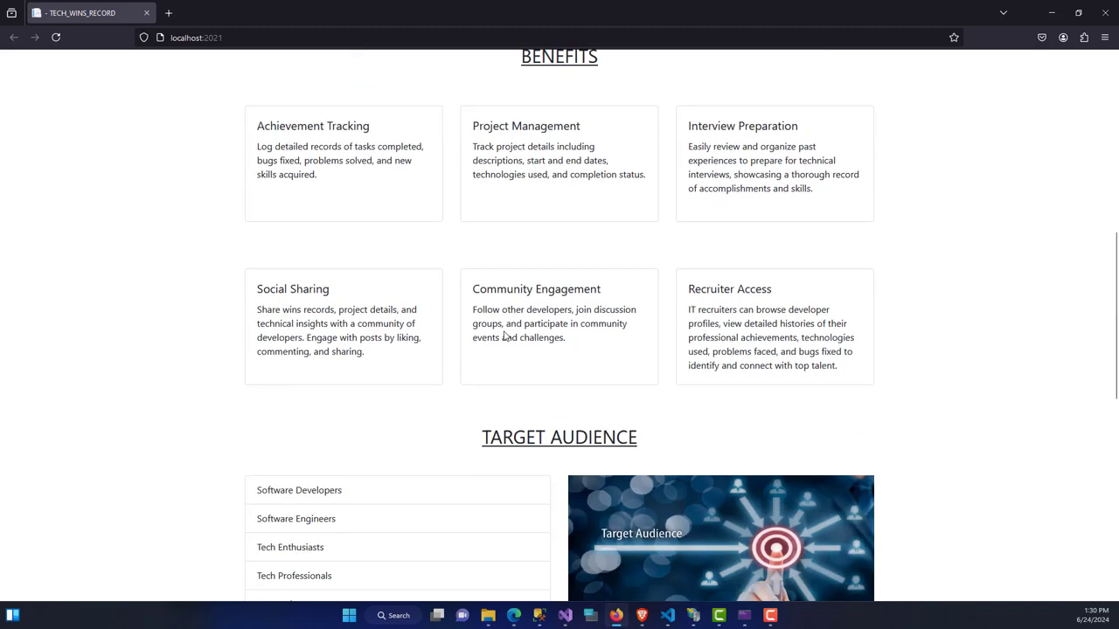
scroll(504, 335, down, 6)
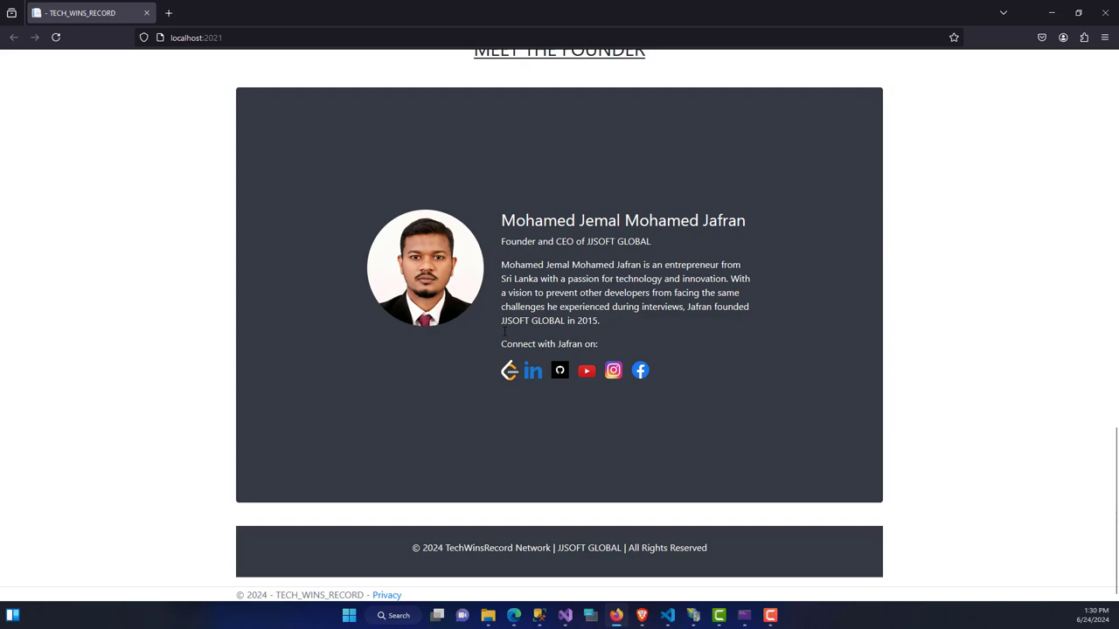
scroll(504, 334, up, 15)
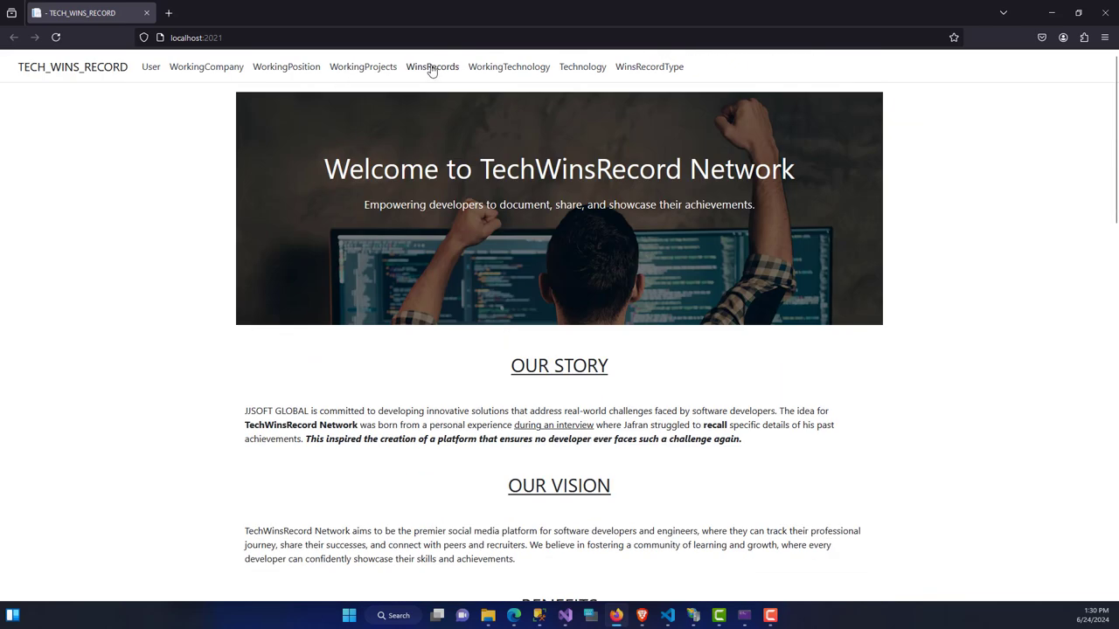
click(431, 67)
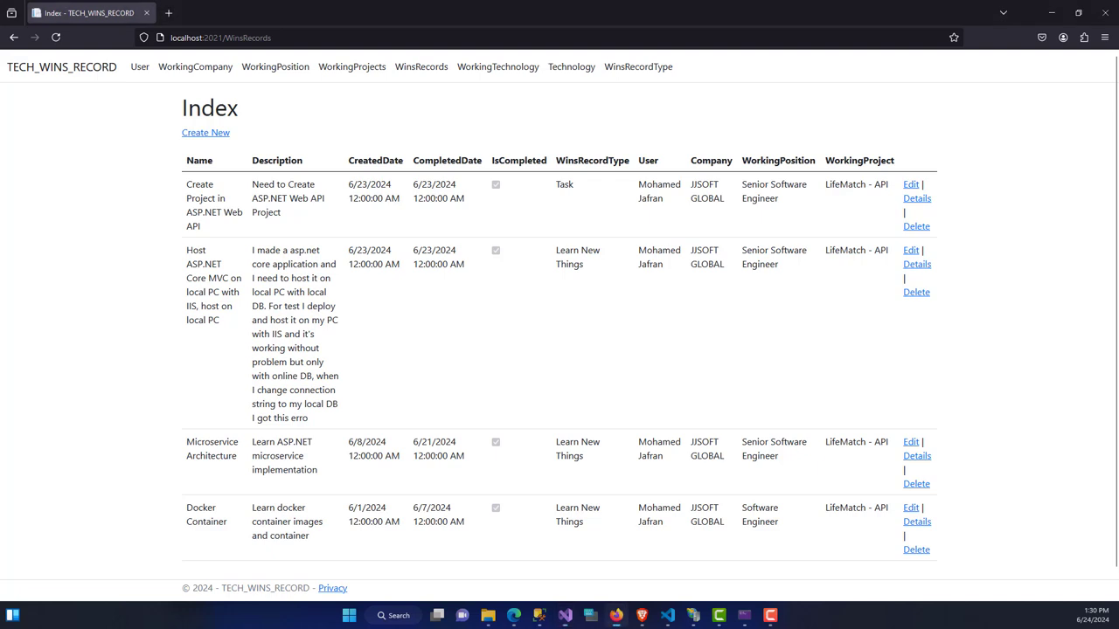
Start a new WinsRecord and check the Working Project dropdown, keeping Shhimla Gems Back End.
click(215, 134)
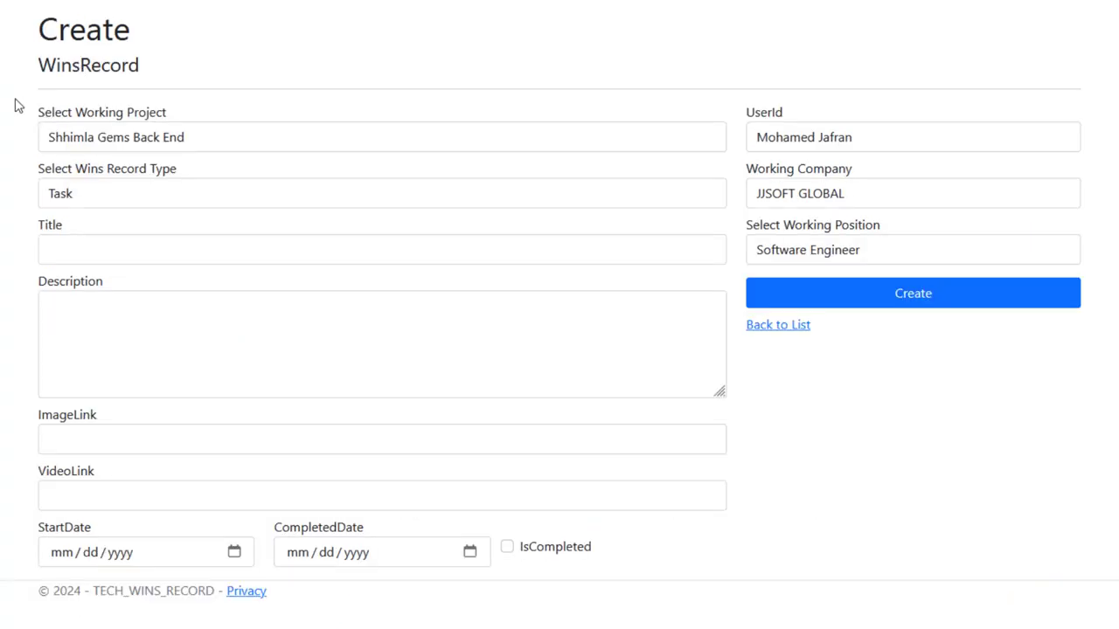
click(114, 138)
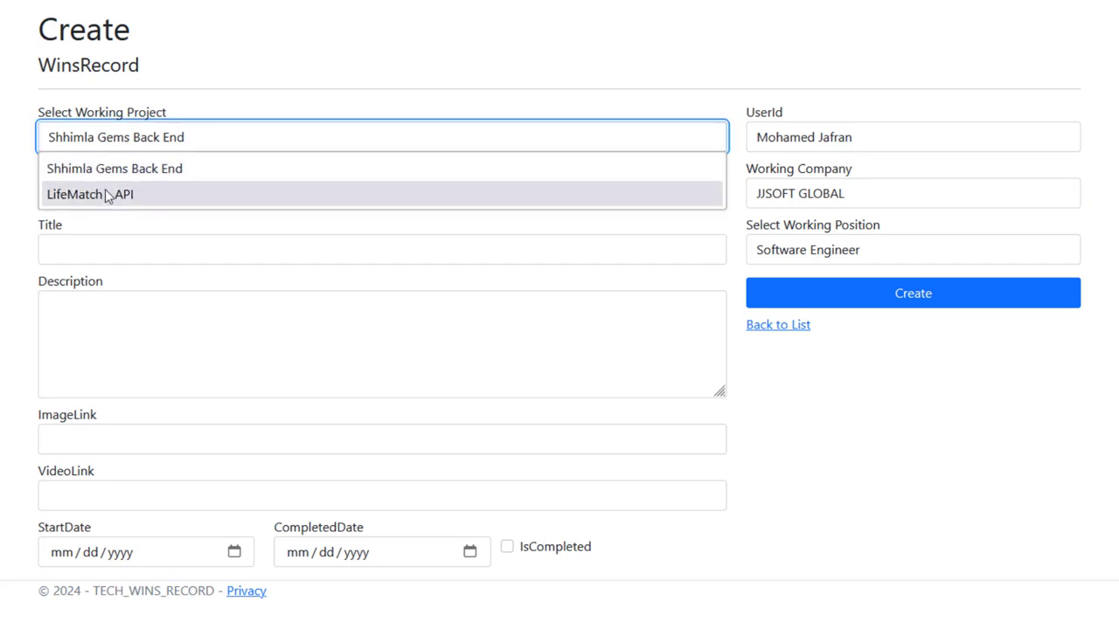
click(112, 101)
click(85, 138)
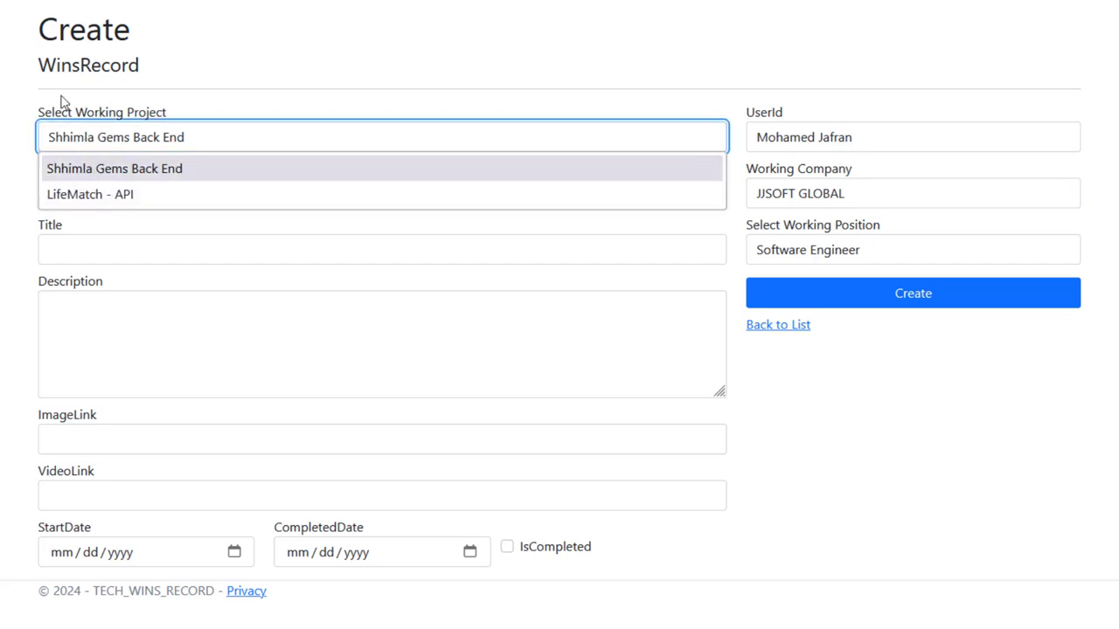
click(65, 91)
scroll(357, 30, up, 1)
Create a new WorkingProject and name it 'TECH WINS RECORD NETWORKING APP'.
click(260, 32)
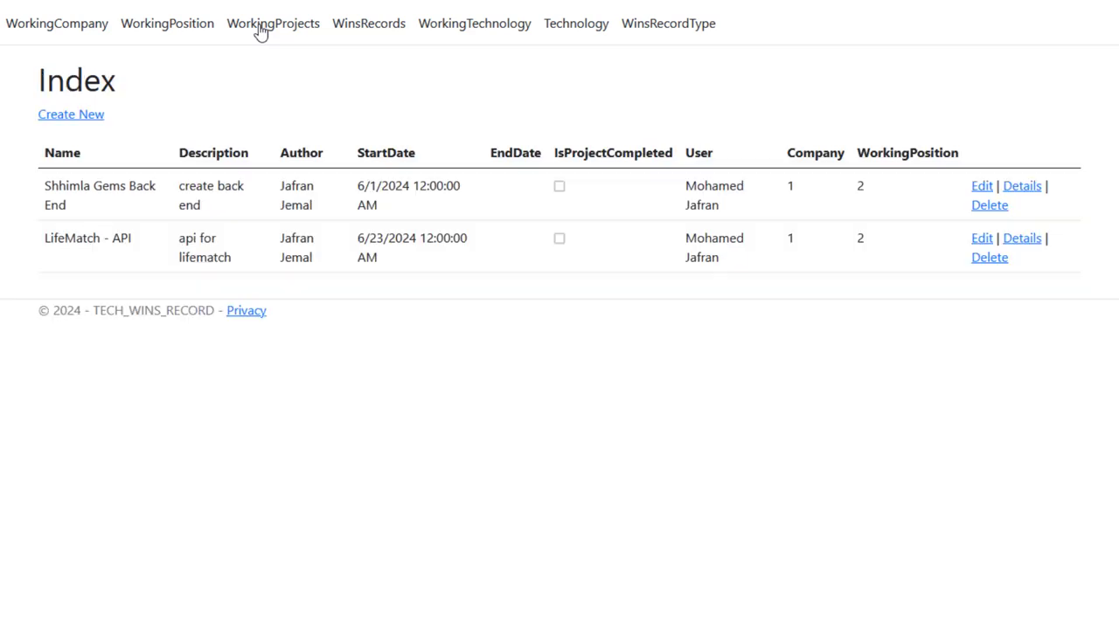
click(73, 117)
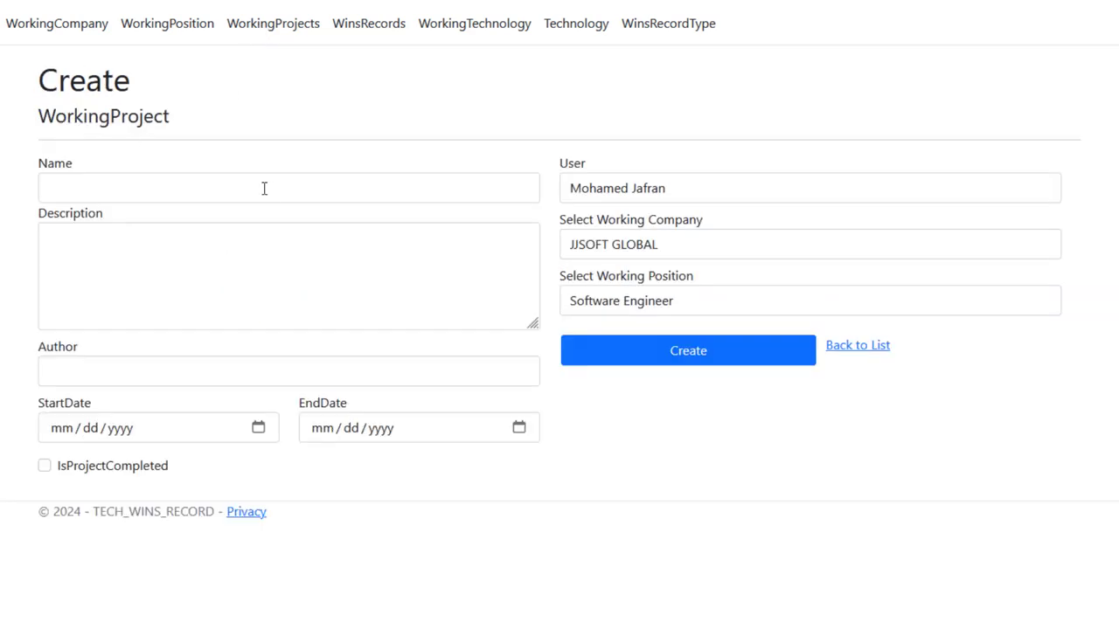
click(117, 189)
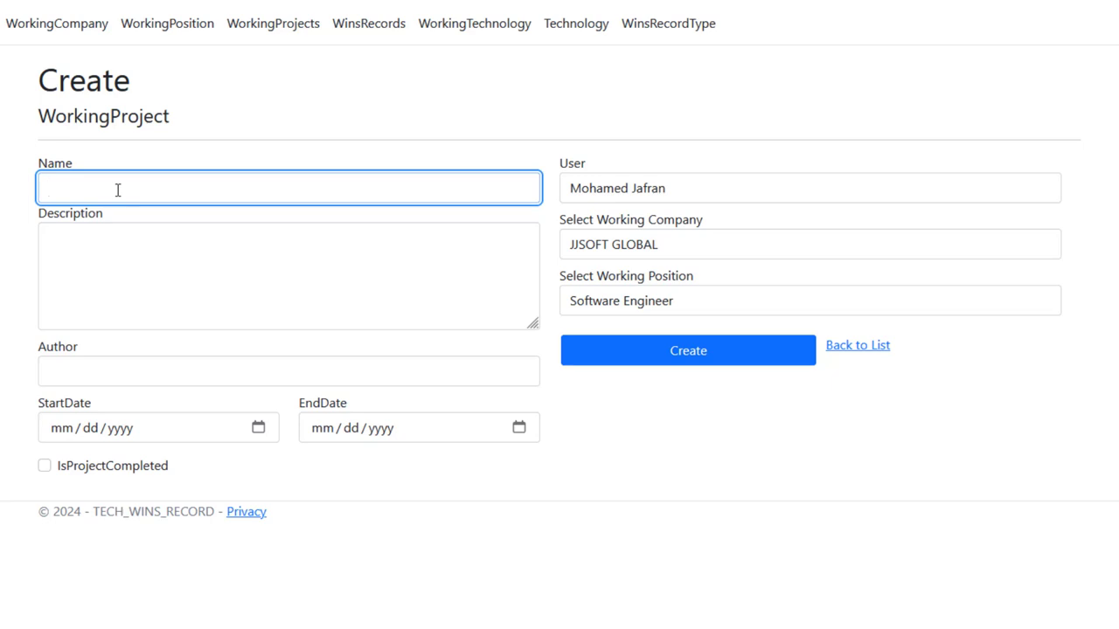
click(117, 190)
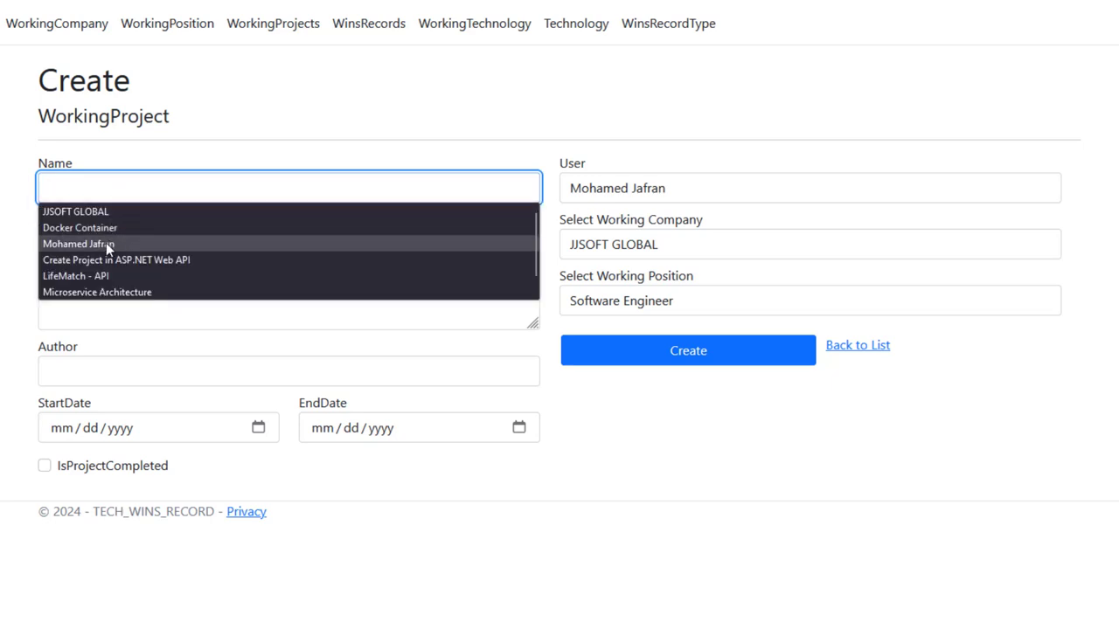
click(98, 183)
text(w)
key(BackSpace)
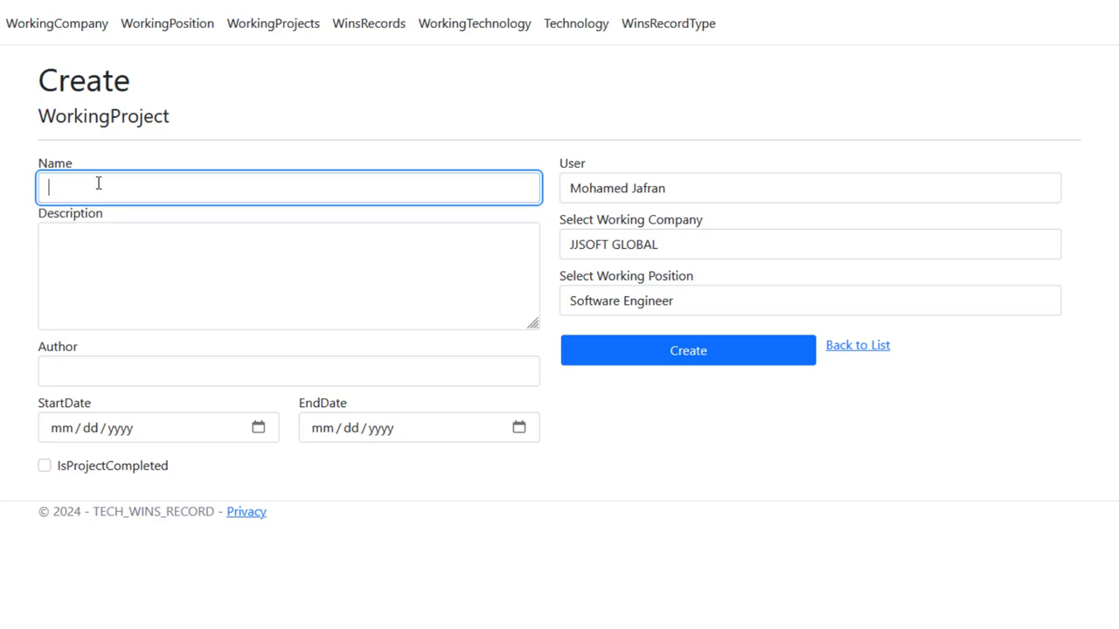
text(TECH WINS RECORD NETWORK)
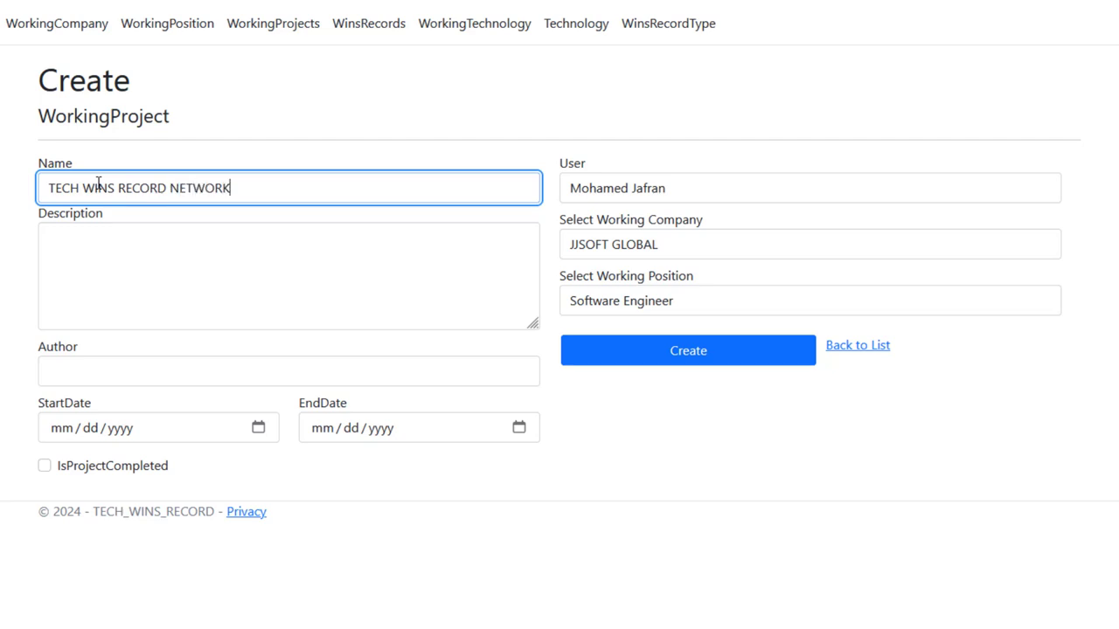
text(ING APP)
click(78, 267)
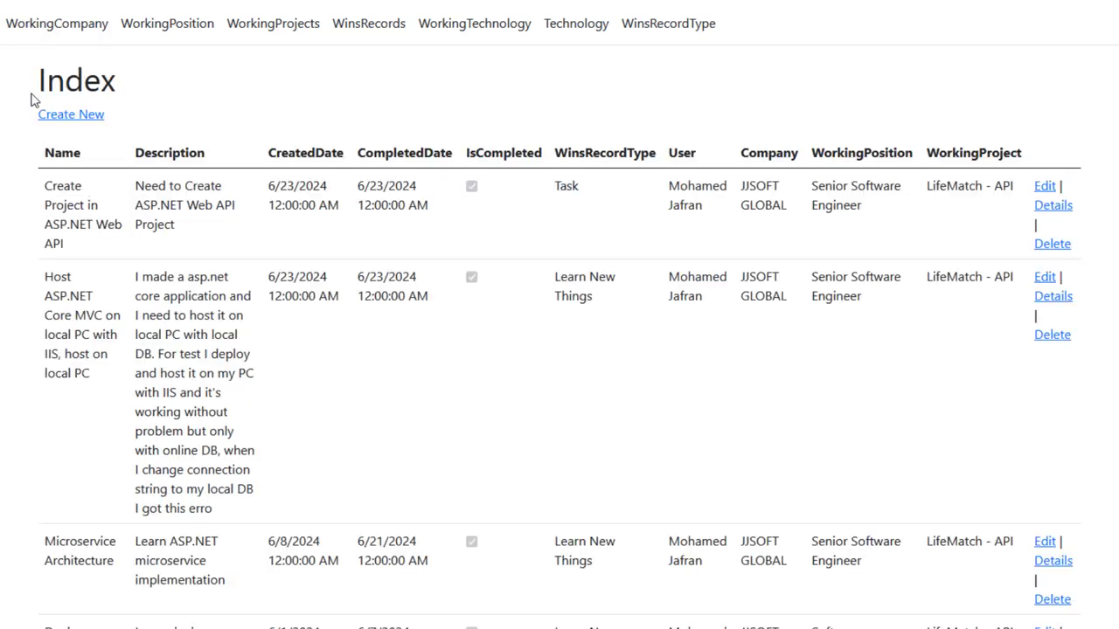
Go to the localhost TechWinsRecord home page and scroll to the Our Vision section.
key(ctrl+l)
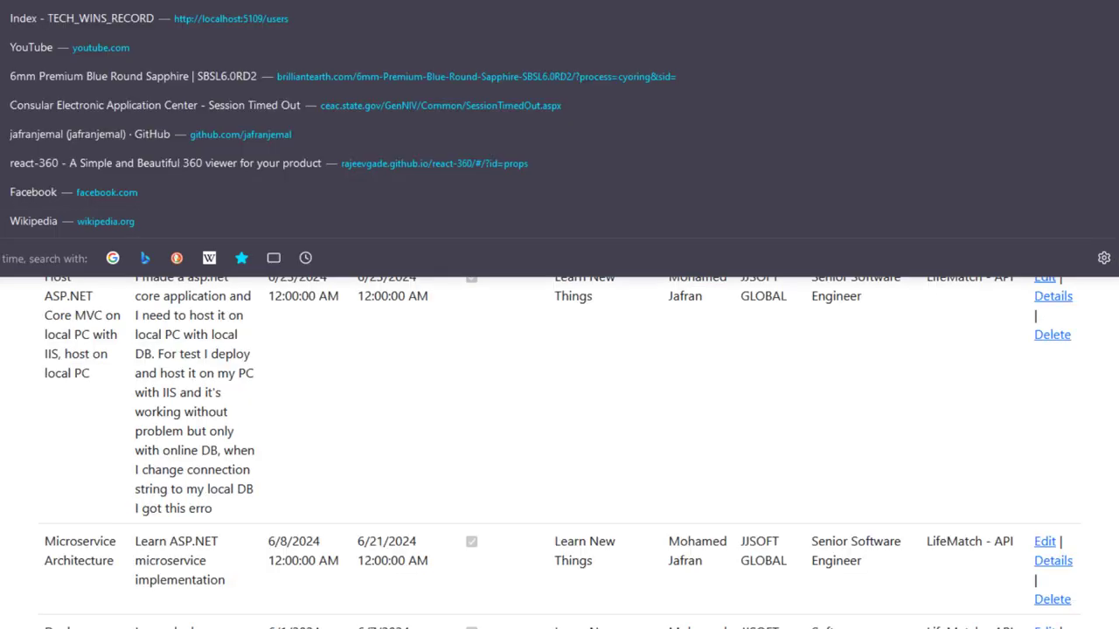
key(Escape)
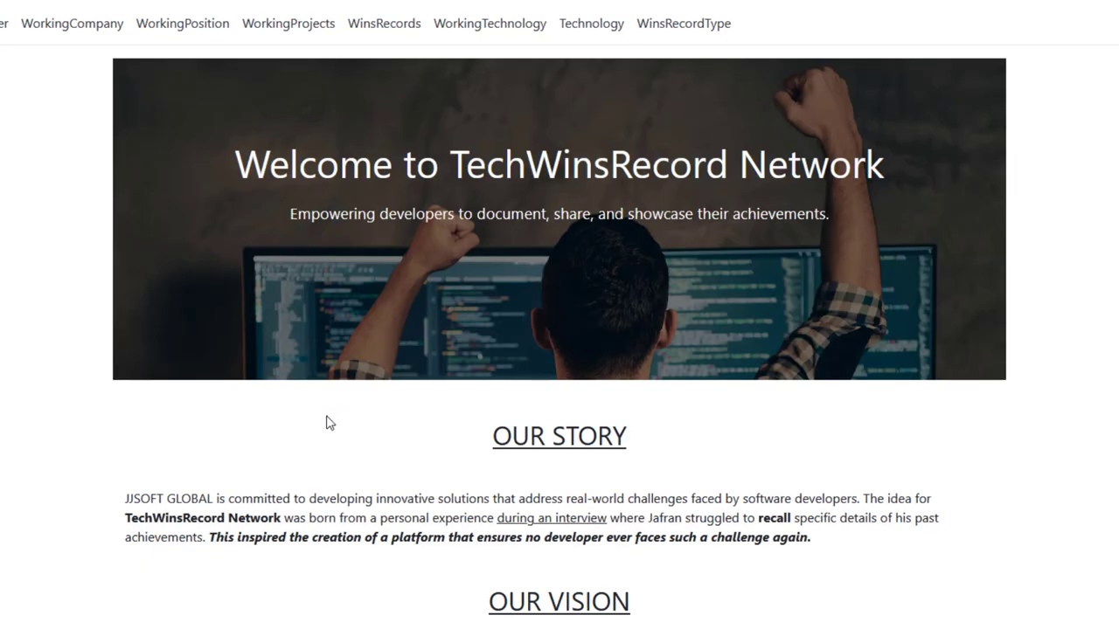
scroll(325, 423, down, 4)
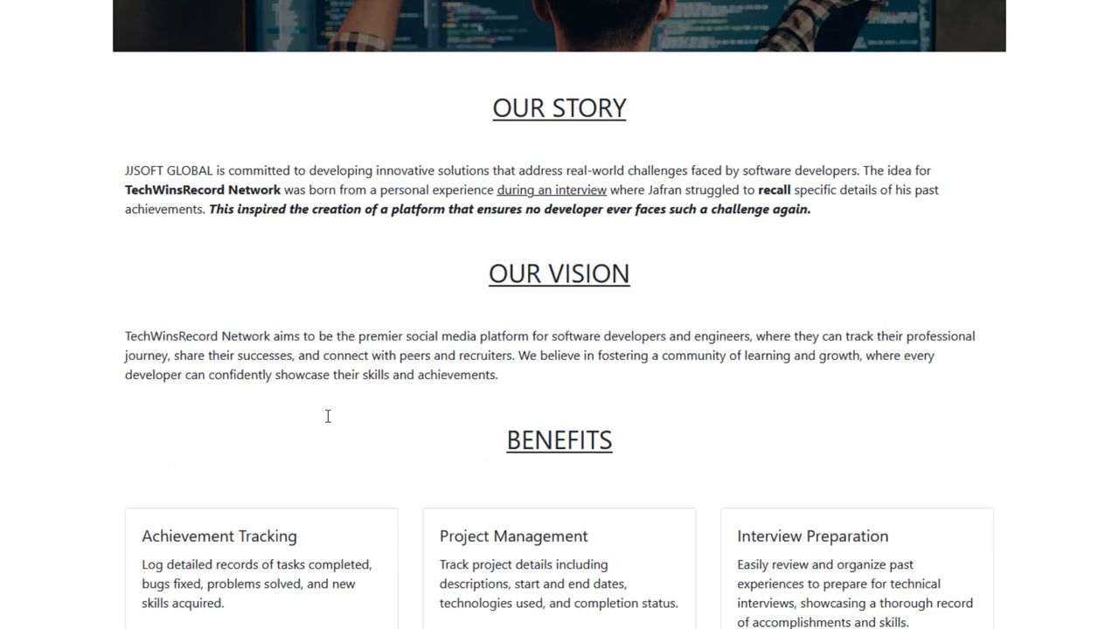
scroll(283, 346, up, 1)
scroll(402, 319, down, 3)
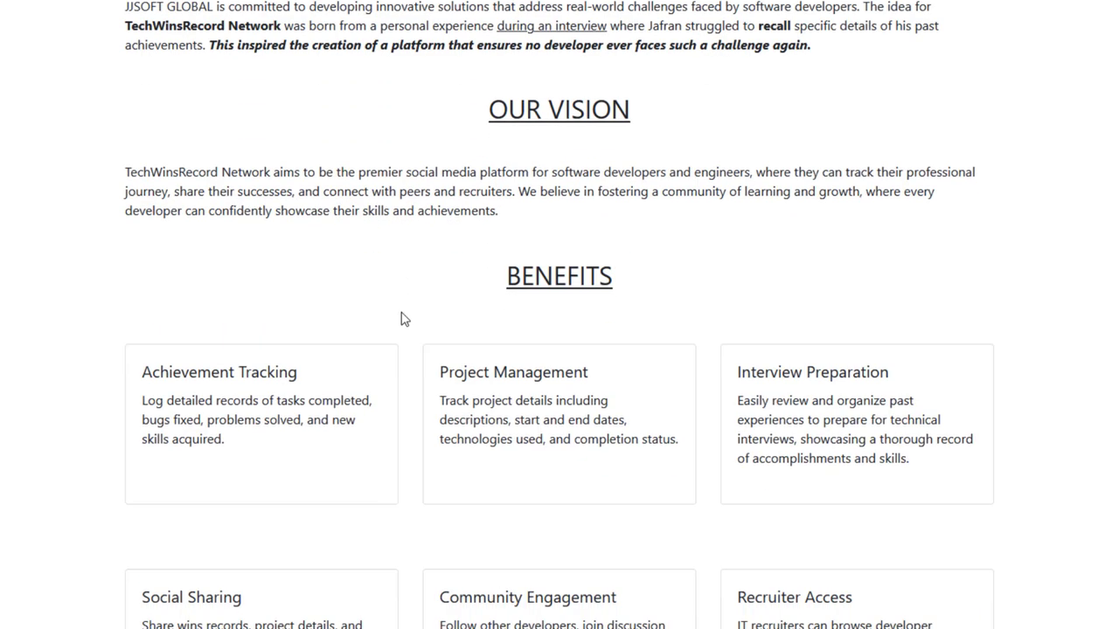
scroll(402, 319, up, 1)
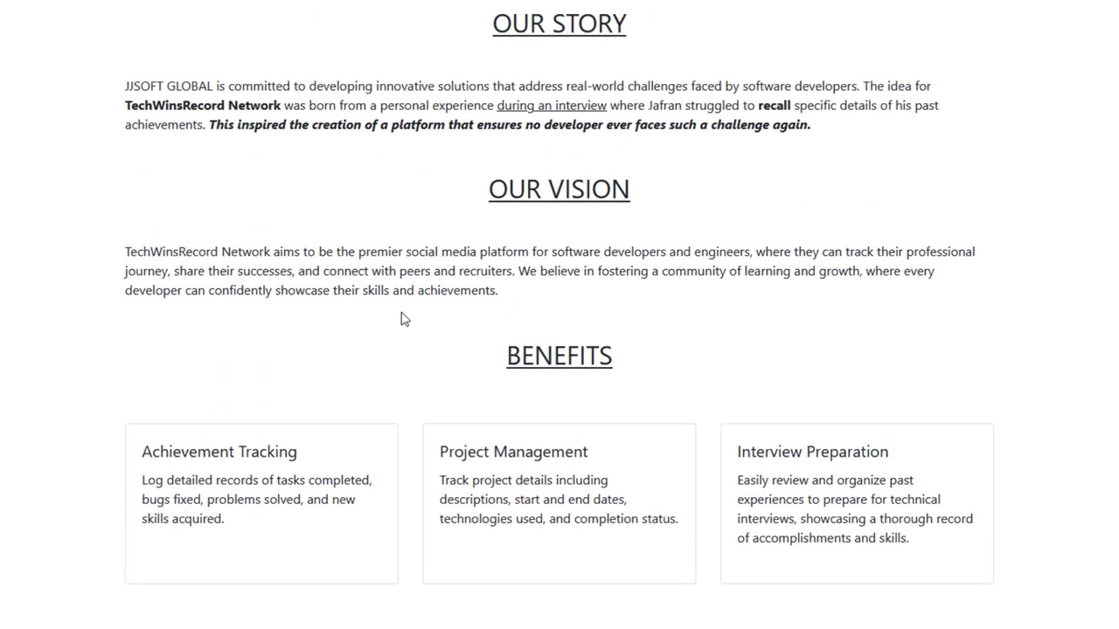
Paste the OUR VISION paragraph into Description and enter the author's name in Author.
drag(125, 253, 520, 302)
key(ctrl+c)
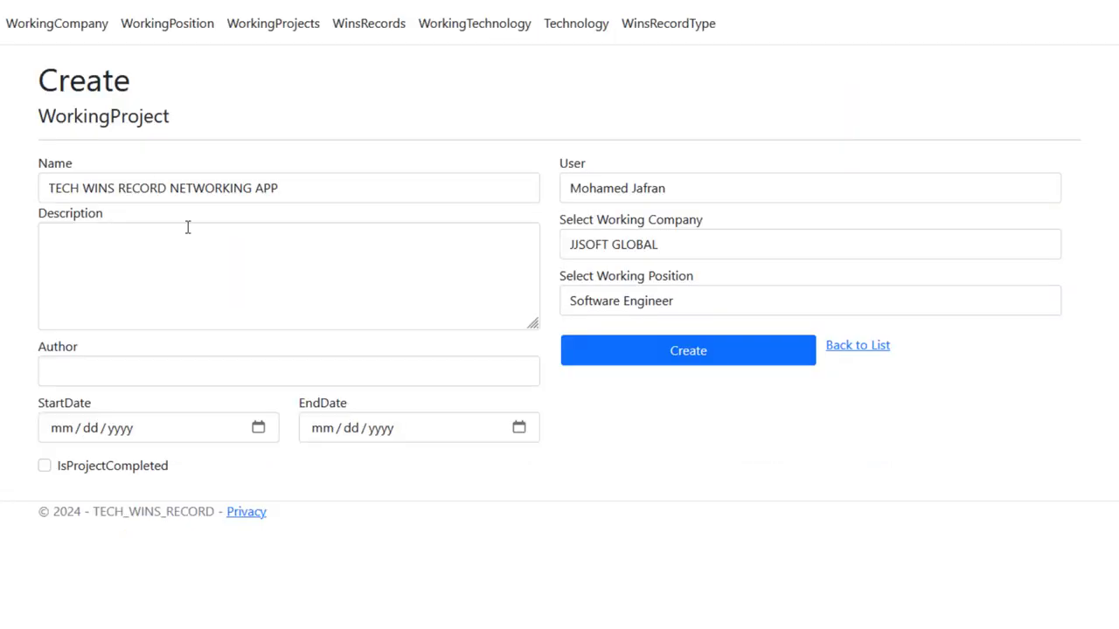
click(187, 228)
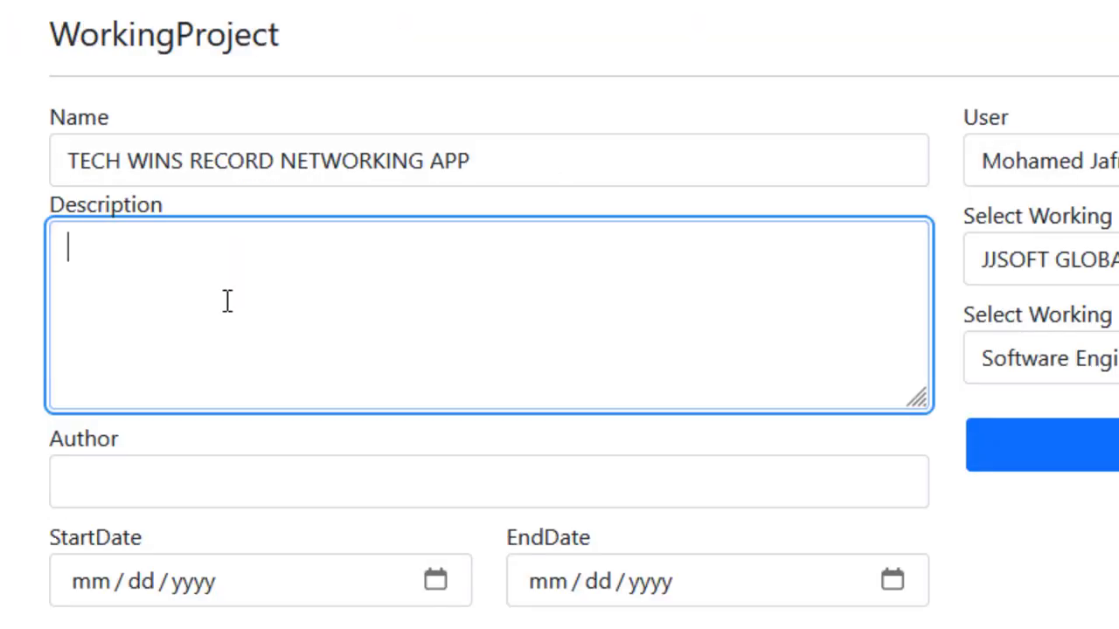
key(ctrl+v)
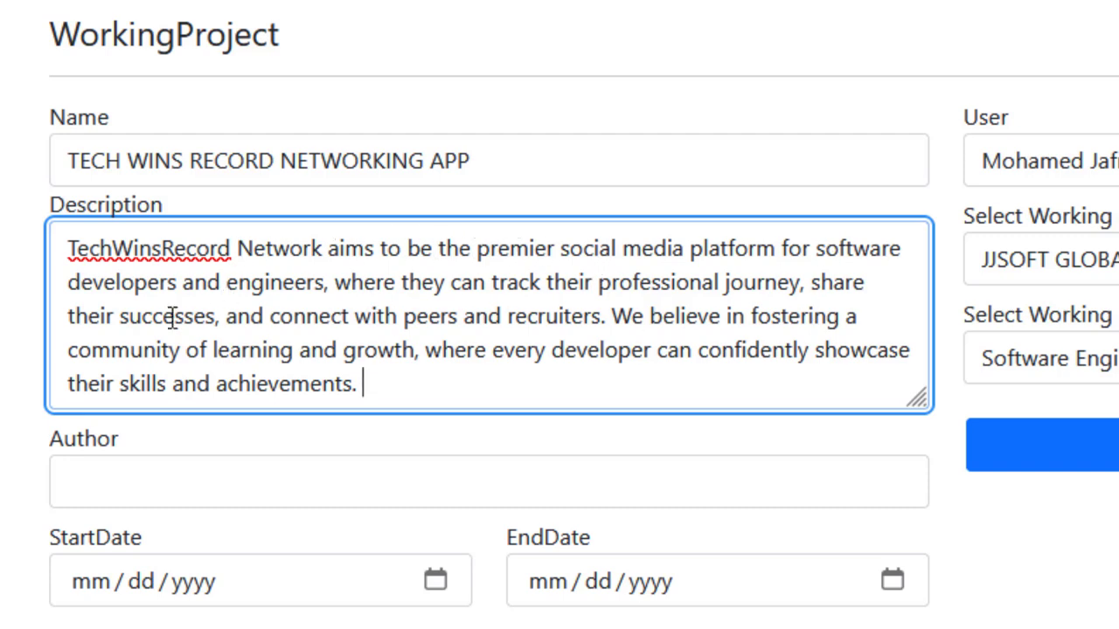
click(13, 392)
click(130, 491)
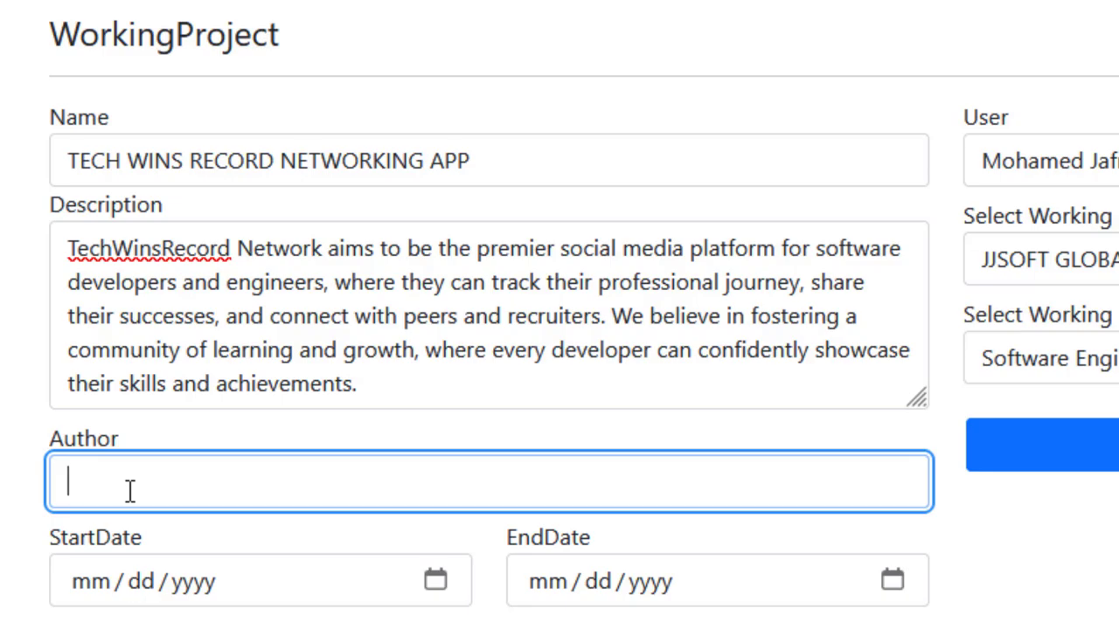
text(Jafran Jem)
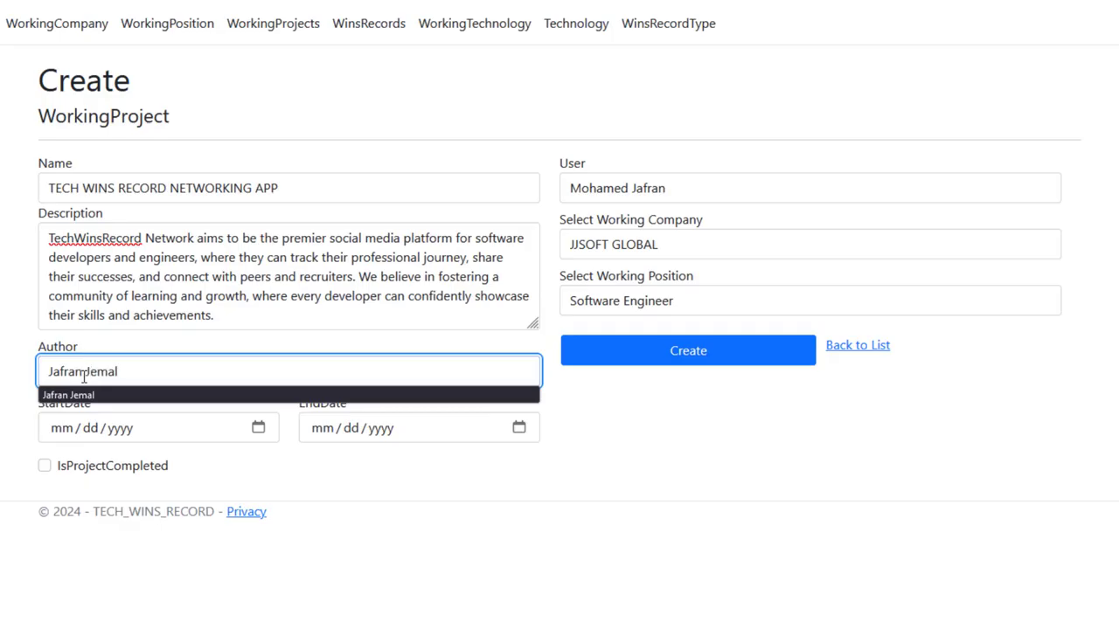
text(al)
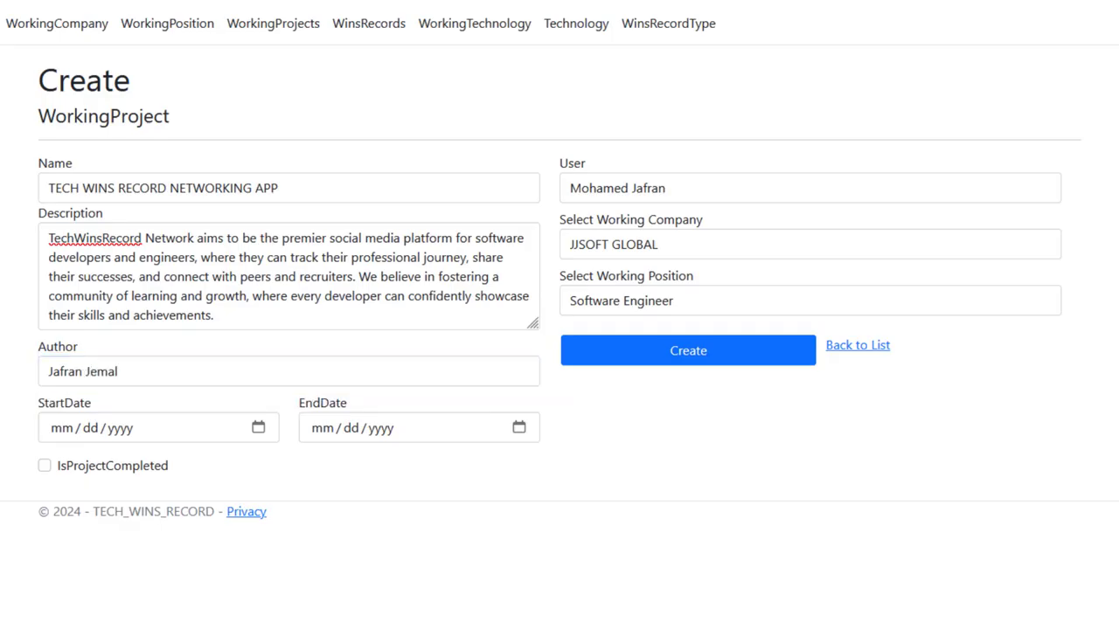
Set StartDate to June 1, 2024, select JJSOFT GLOBAL and Senior Software Engineer, then create the project.
click(259, 429)
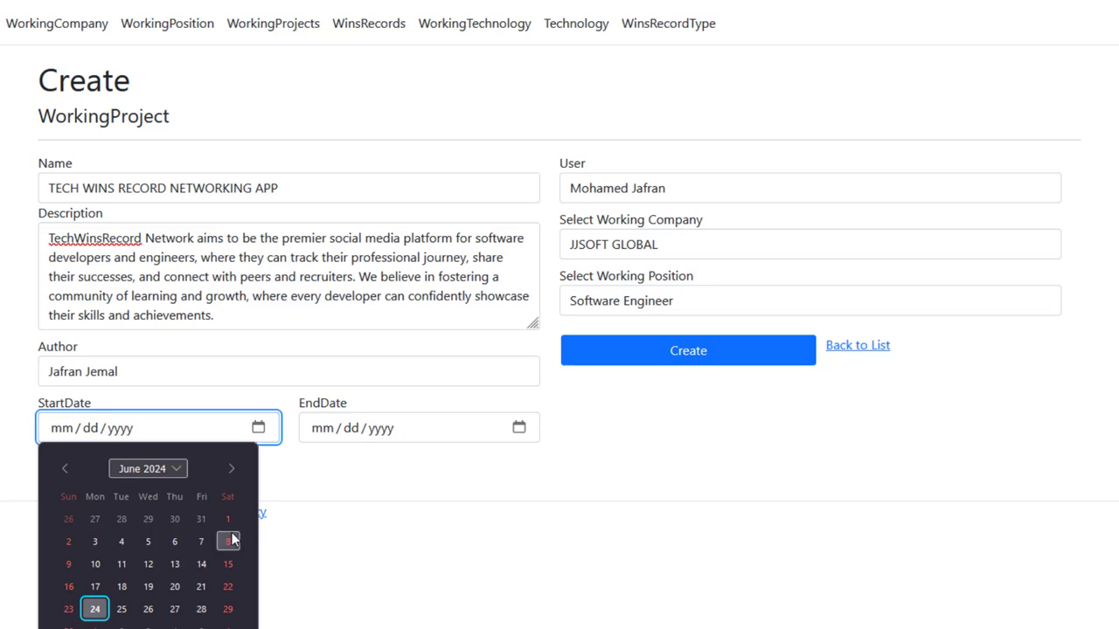
click(229, 520)
click(258, 472)
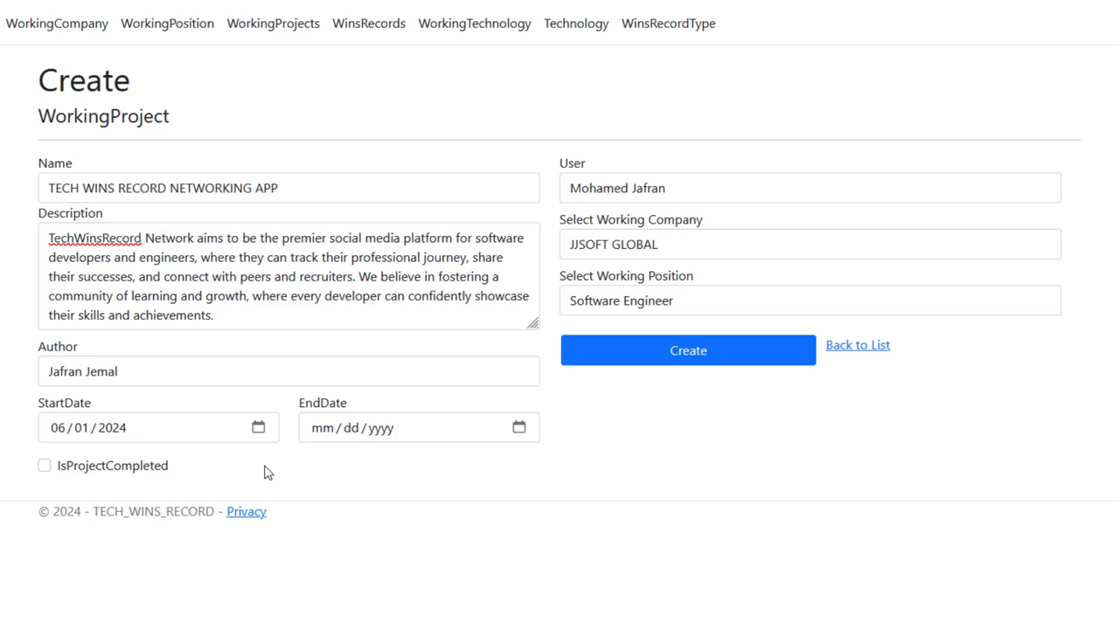
click(624, 250)
click(626, 252)
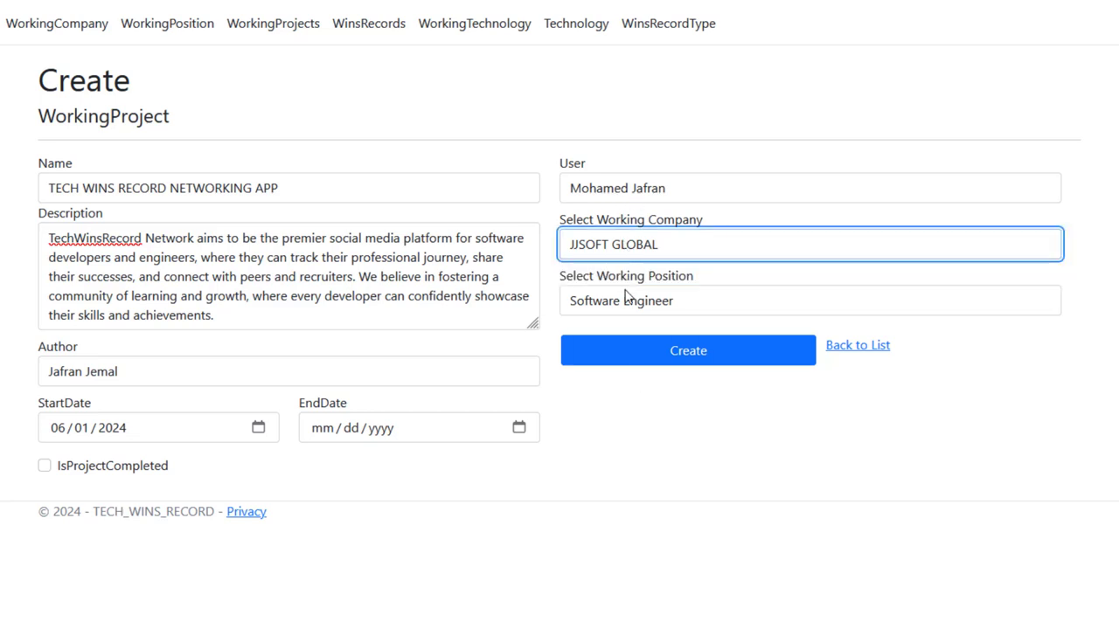
click(624, 300)
click(617, 359)
click(620, 386)
click(655, 354)
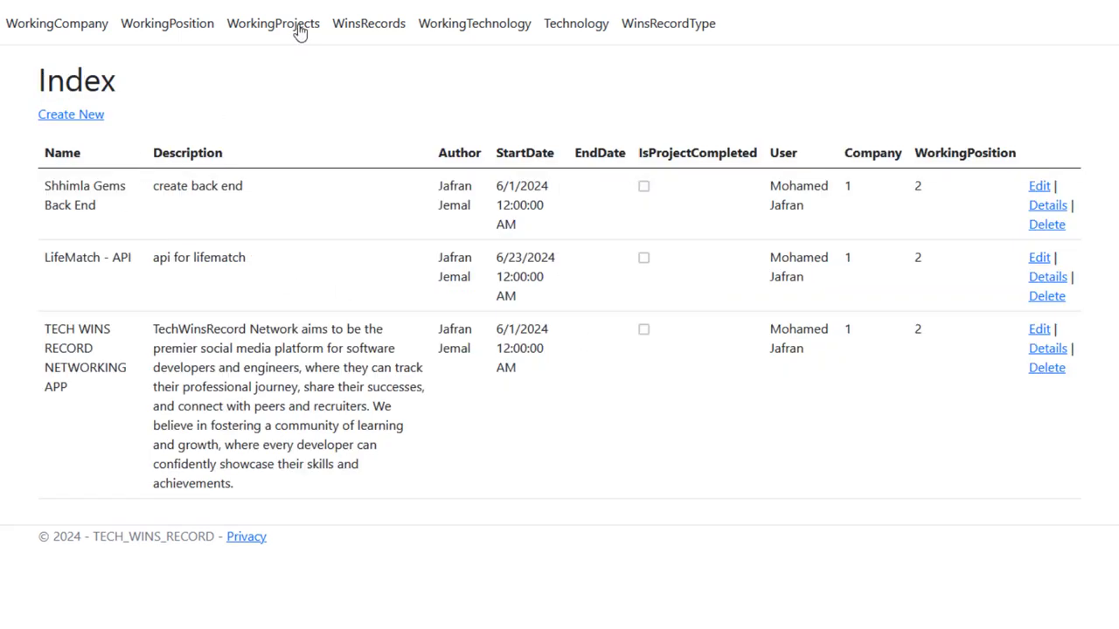
Start a new wins record for TECH WINS RECORD NETWORKING APP with type Problem Solved.
click(367, 28)
click(91, 117)
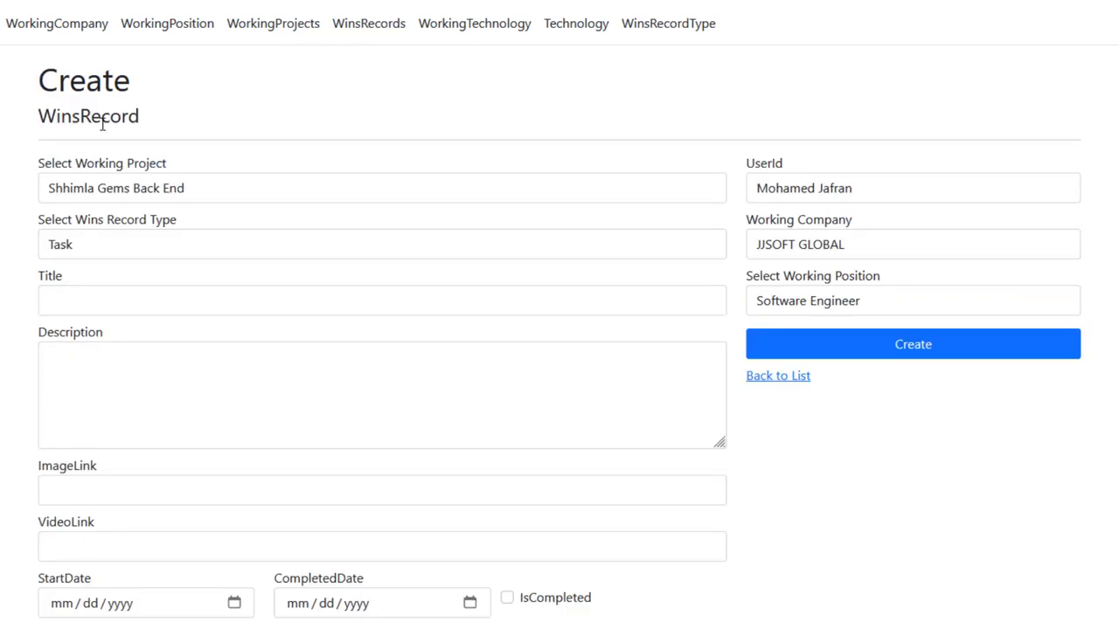
click(136, 191)
click(113, 272)
click(125, 250)
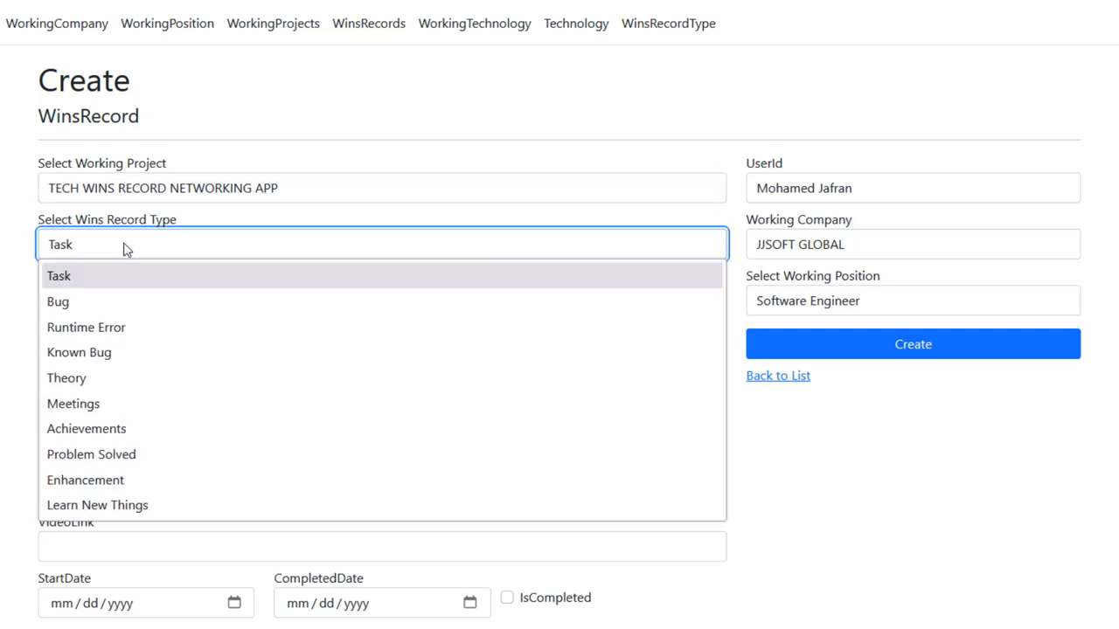
click(105, 461)
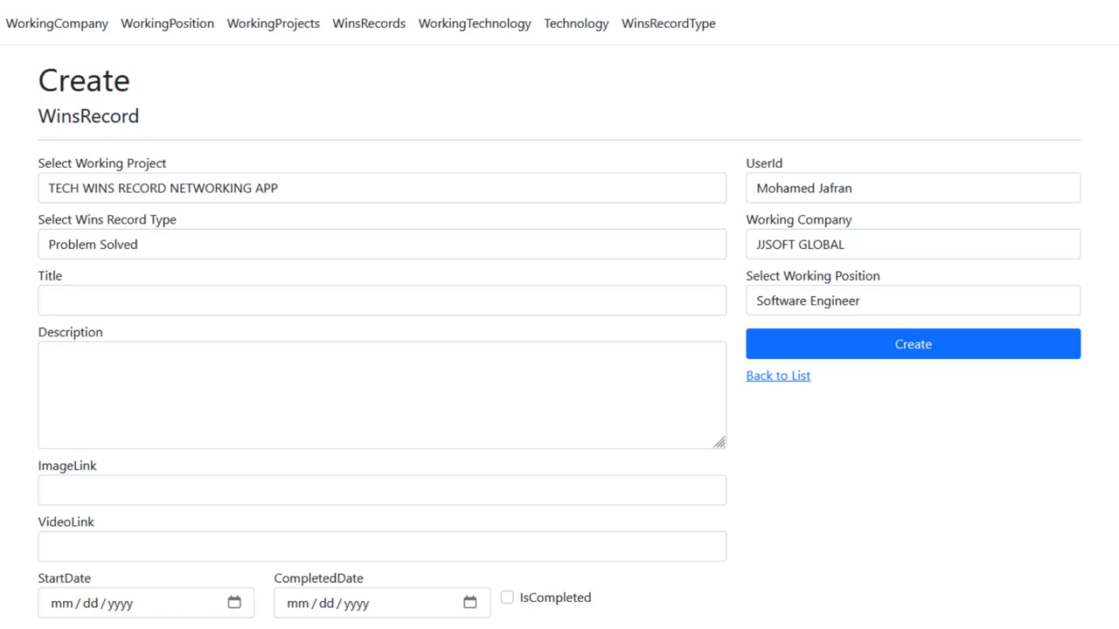
Paste the prepared IIS troubleshooting title and opening description into the form.
click(79, 299)
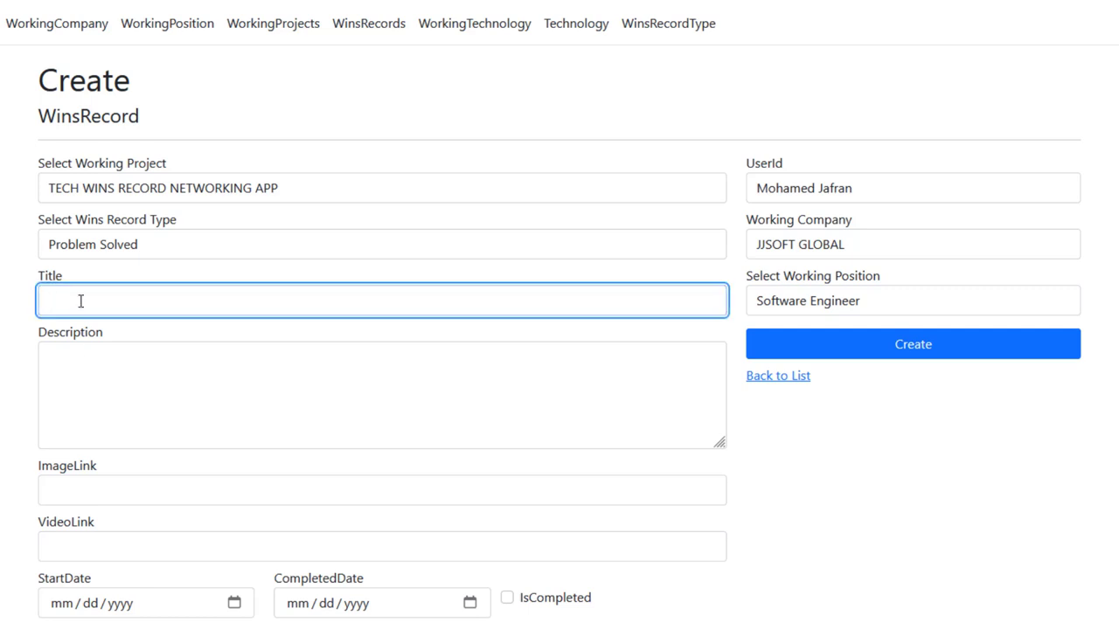
text(Troubleshooting IIS Hosting Problems for ASP.NET Core and SQL Server)
click(320, 405)
text(Have you set up everything for hosting your ASP.NET Core app on IIS but it's not working? Let's dive into common pitfalls and how to identify them)
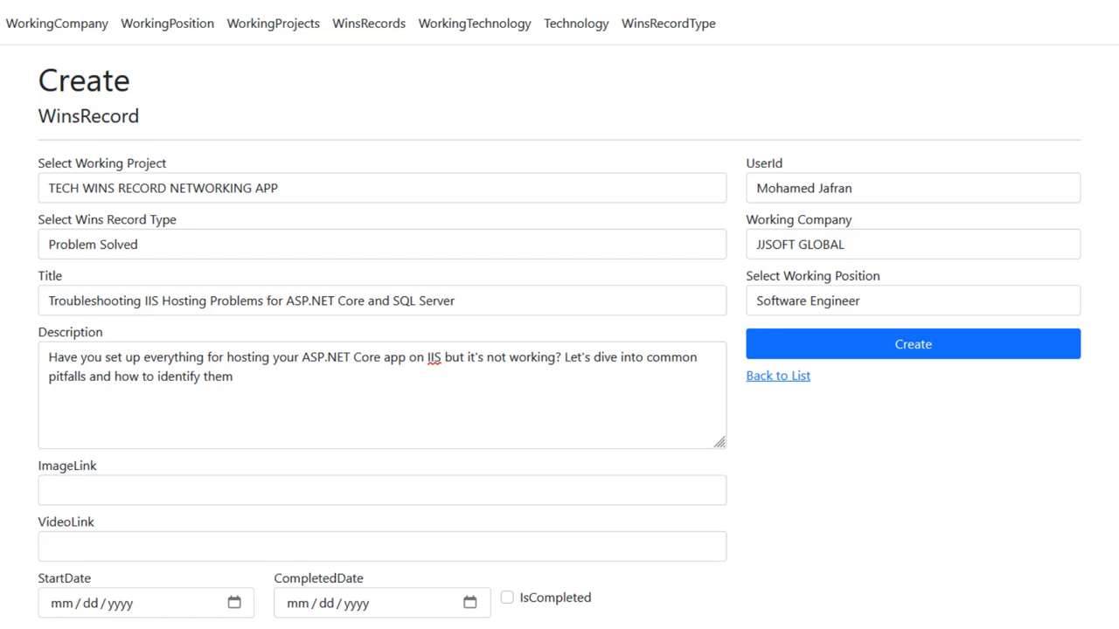
Append a 'Configuring IIS Application Pool:' paragraph with its explanation to the description.
click(253, 382)
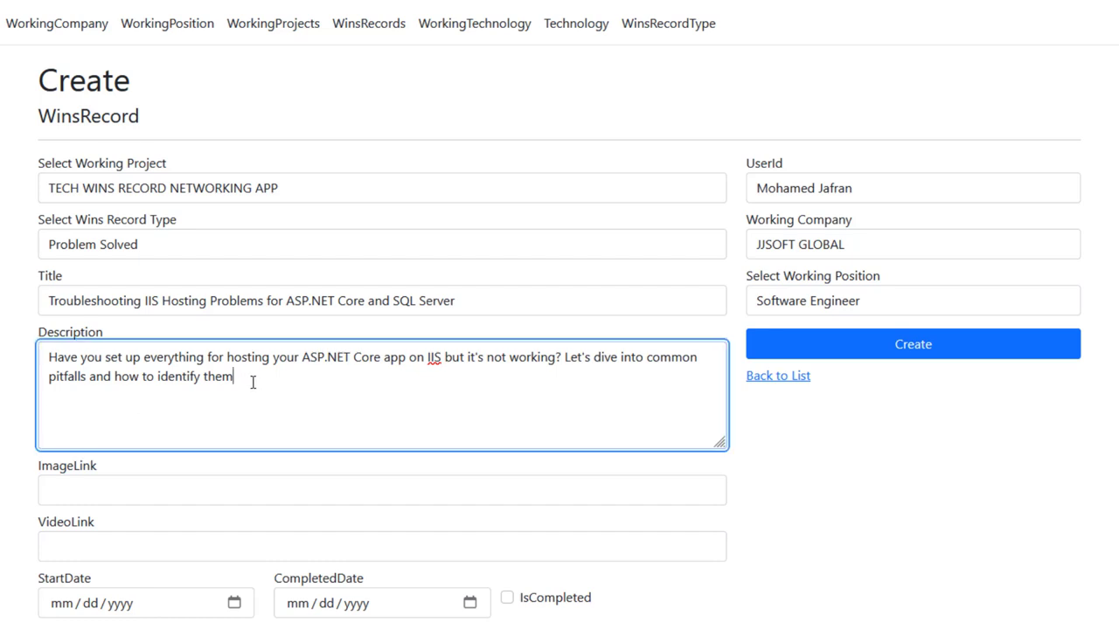
key(Return)
key(Return)
text(Configuring IIS Application Pool)
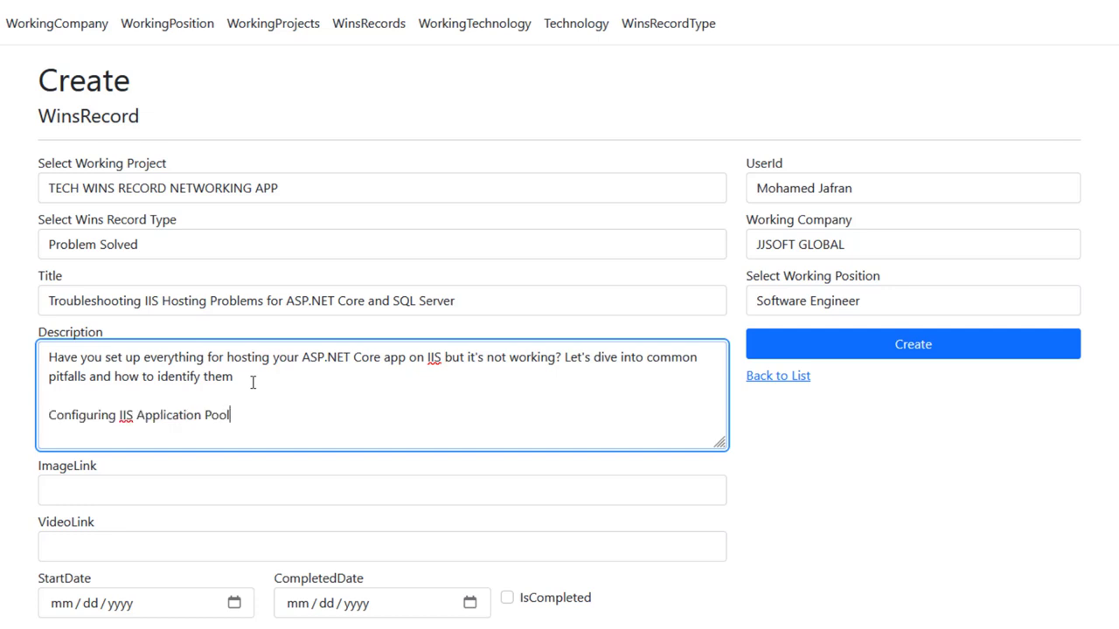
text(:)
key(alt+Tab)
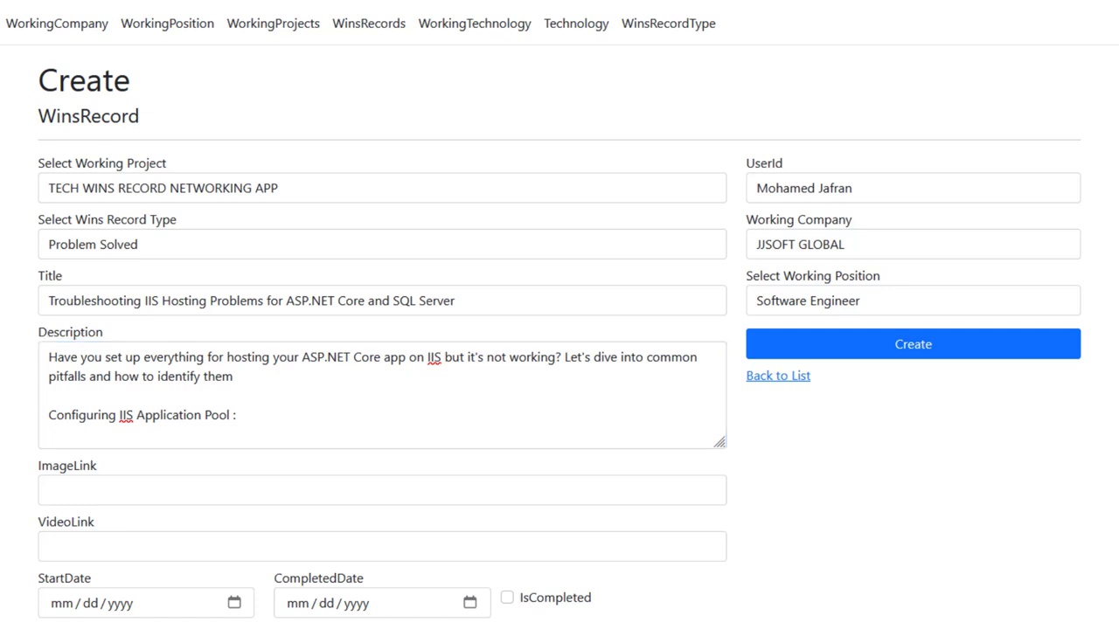
click(280, 416)
text(Ensure your IIS application pool is configured correctly and the identity has the necessary database permissions)
key(alt+Tab)
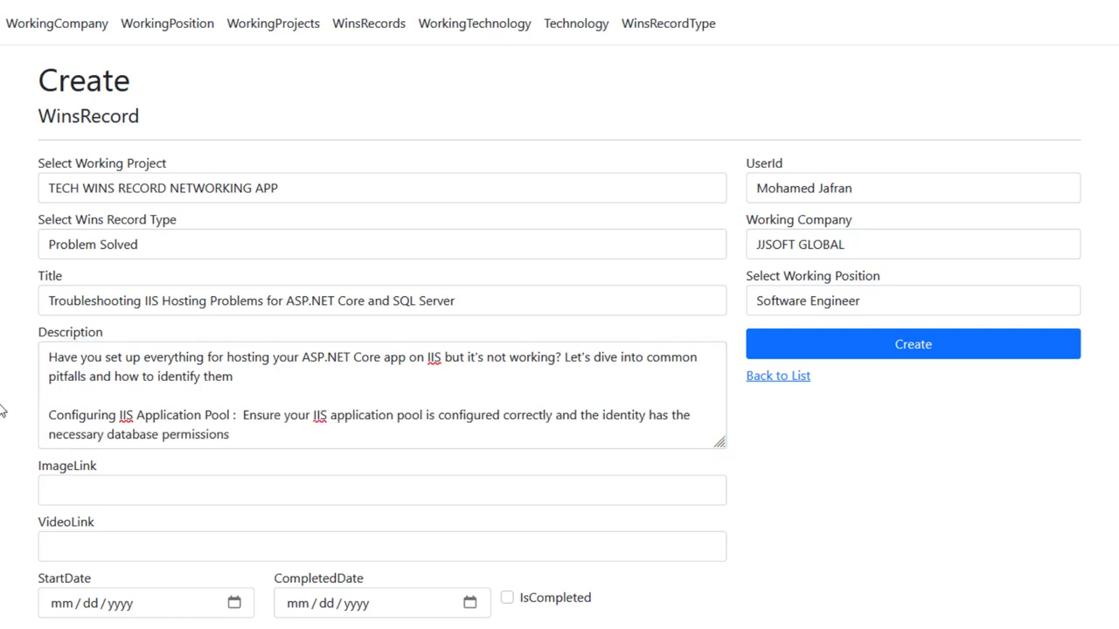
Enter "" as both the image link and the video link.
click(87, 485)
text("")
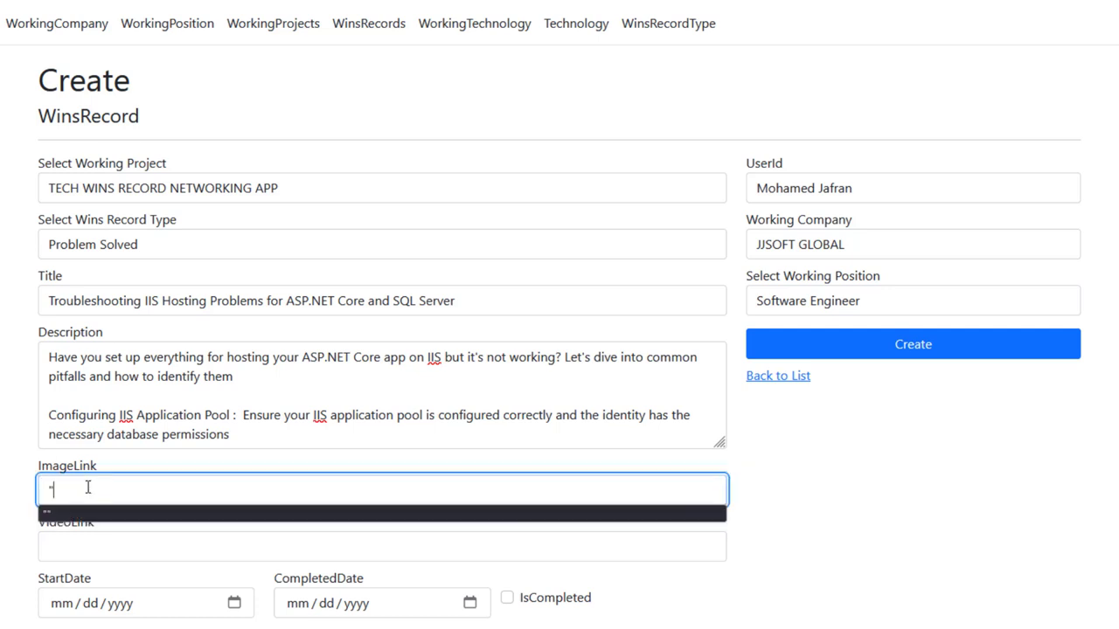
click(72, 542)
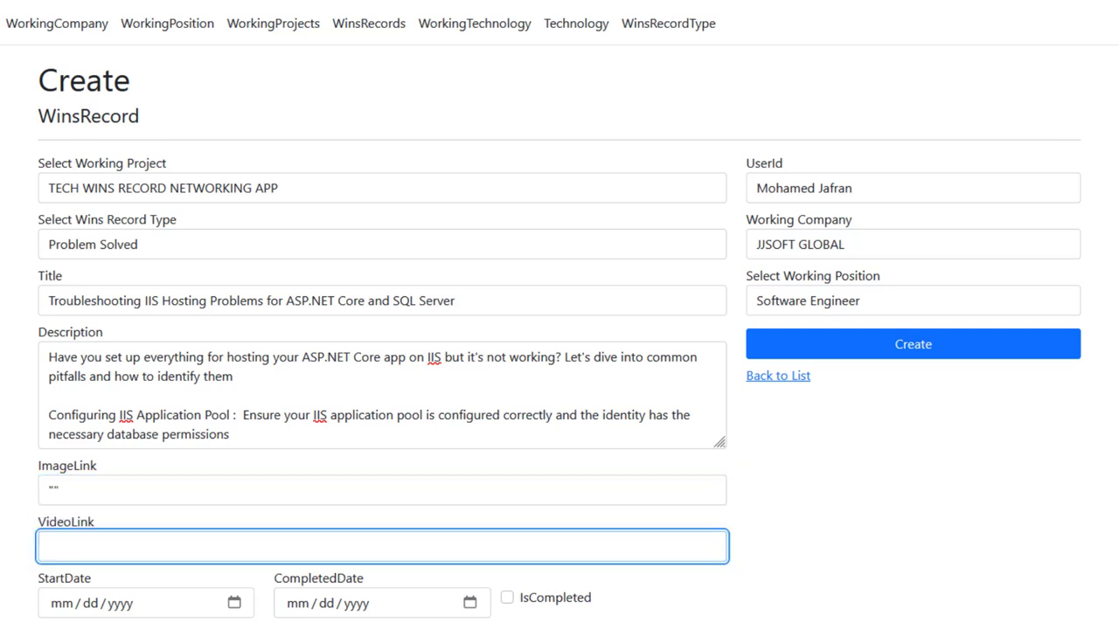
text(my youtr)
key(BackSpace)
key(BackSpace)
text(tube tutral link)
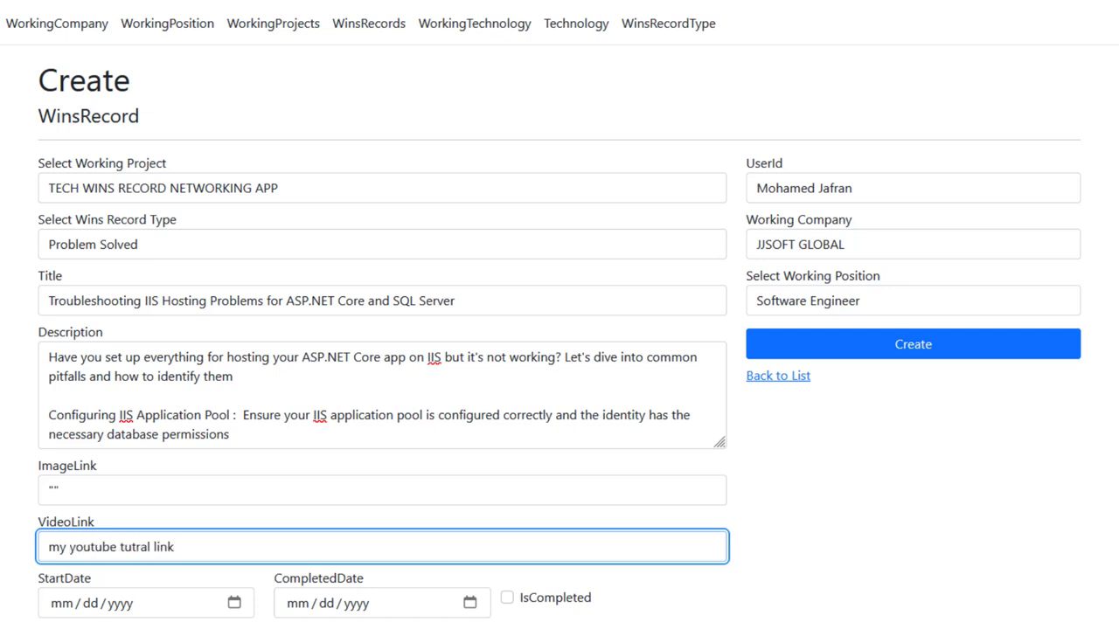
text( here)
key(BackSpace)
key(BackSpace)
key(BackSpace)
key(BackSpace)
key(BackSpace)
key(BackSpace)
key(BackSpace)
key(BackSpace)
key(BackSpace)
key(BackSpace)
key(BackSpace)
key(BackSpace)
key(BackSpace)
key(BackSpace)
key(BackSpace)
key(BackSpace)
key(BackSpace)
key(BackSpace)
key(BackSpace)
key(BackSpace)
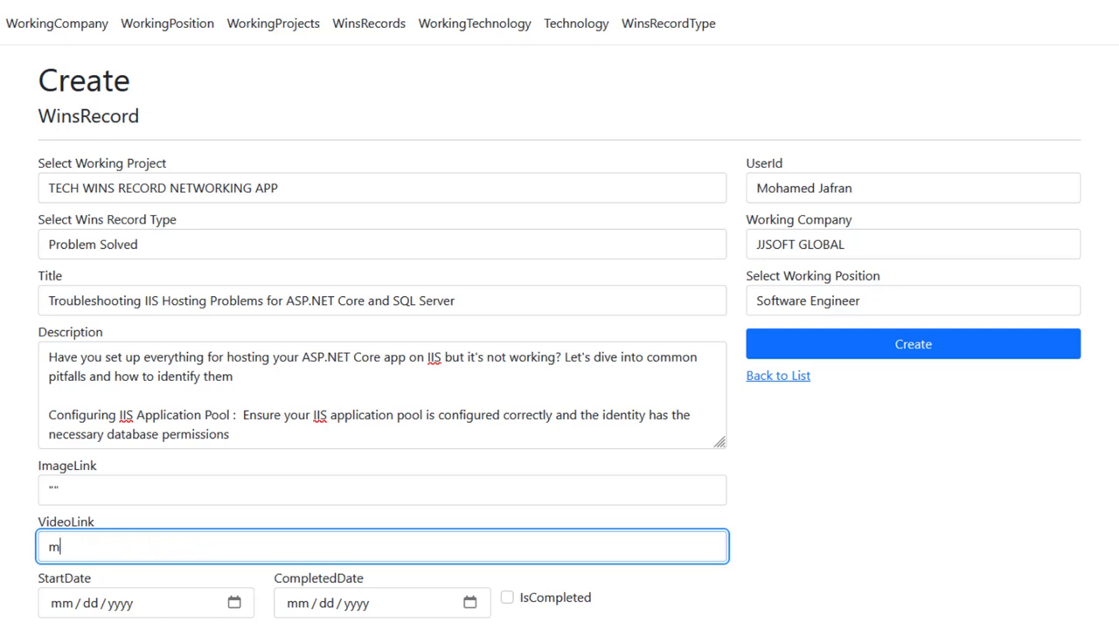
text("")
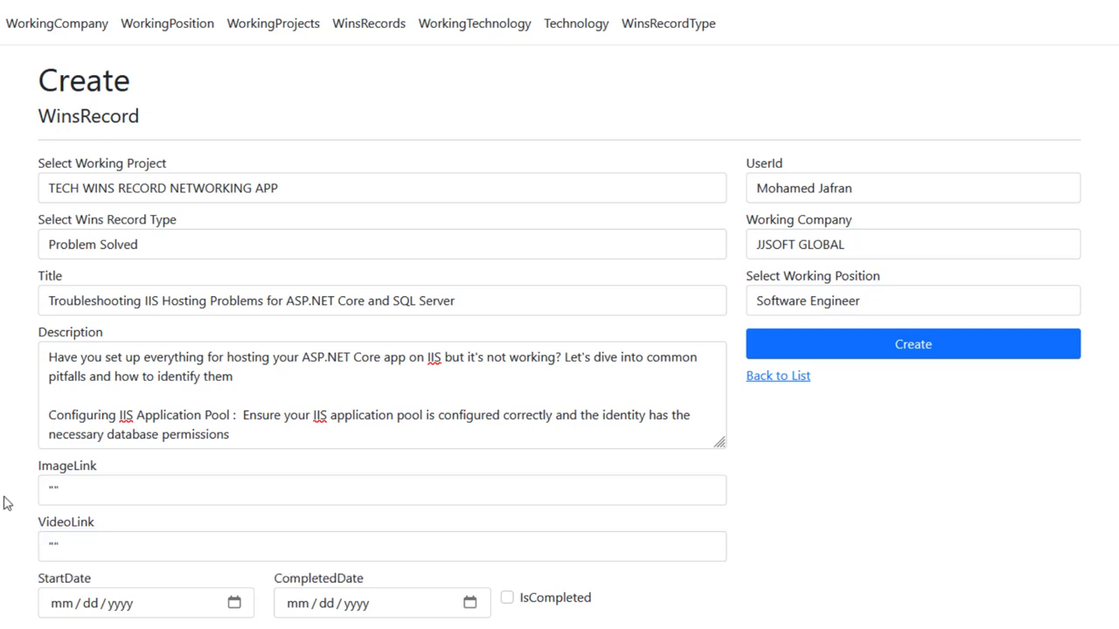
Set dates 06/23/2024 to 06/24/2024, mark completed, choose Senior Software Engineer, and create the record.
click(234, 603)
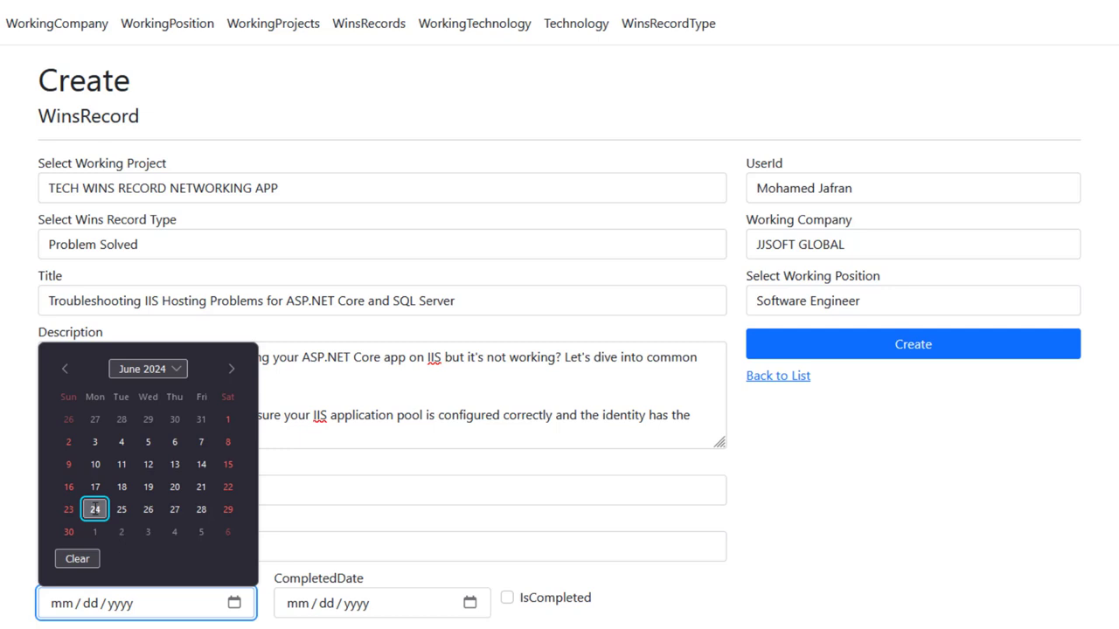
click(68, 510)
click(470, 603)
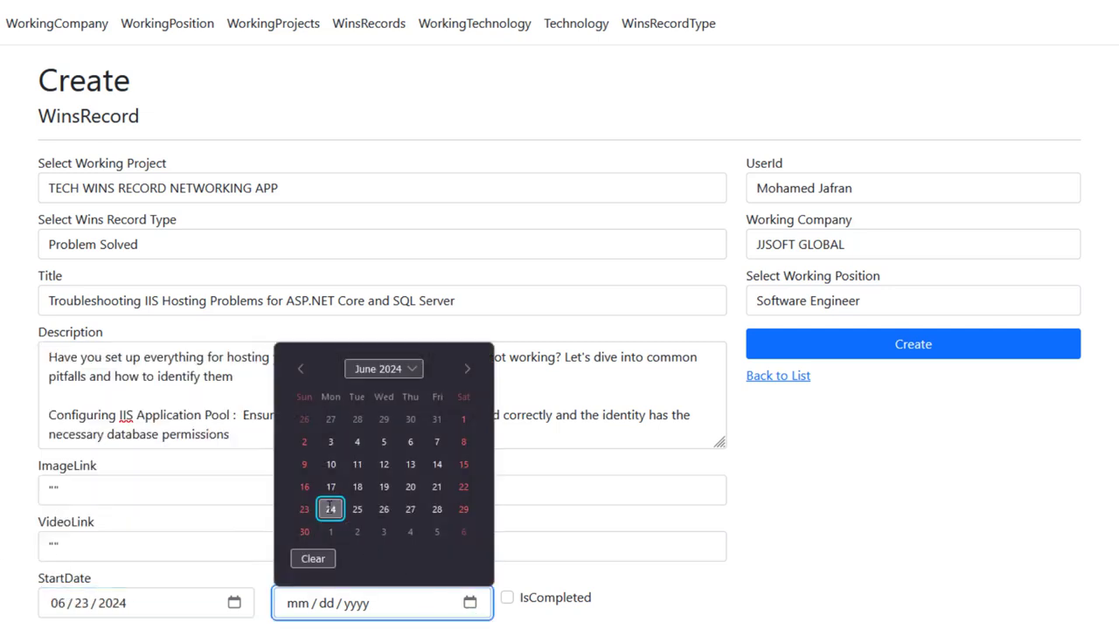
click(330, 510)
click(507, 598)
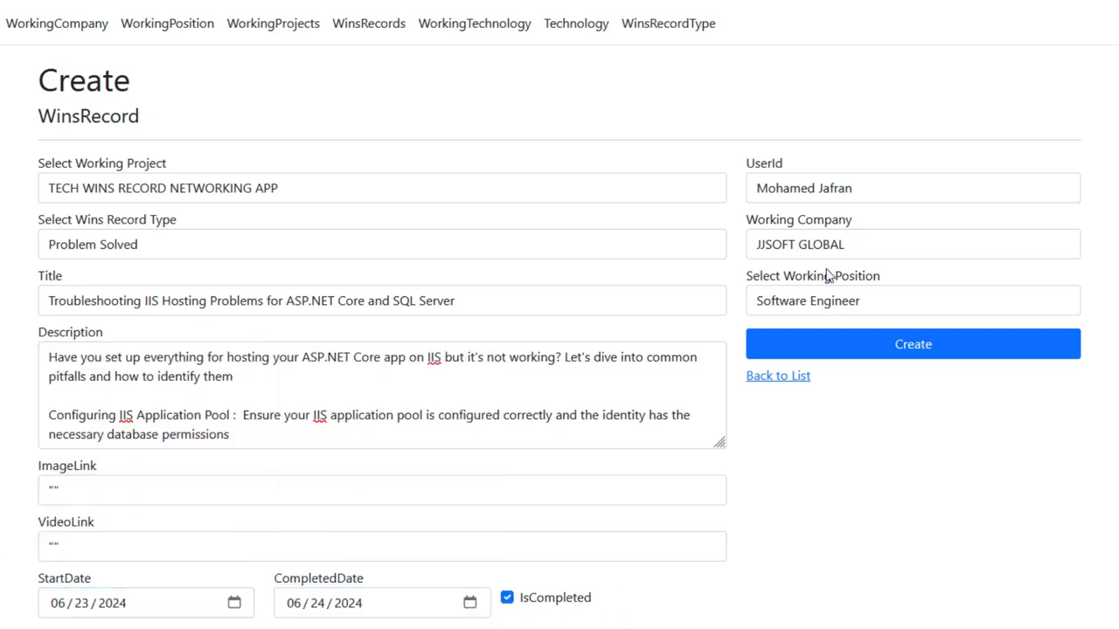
click(804, 300)
click(811, 358)
click(896, 350)
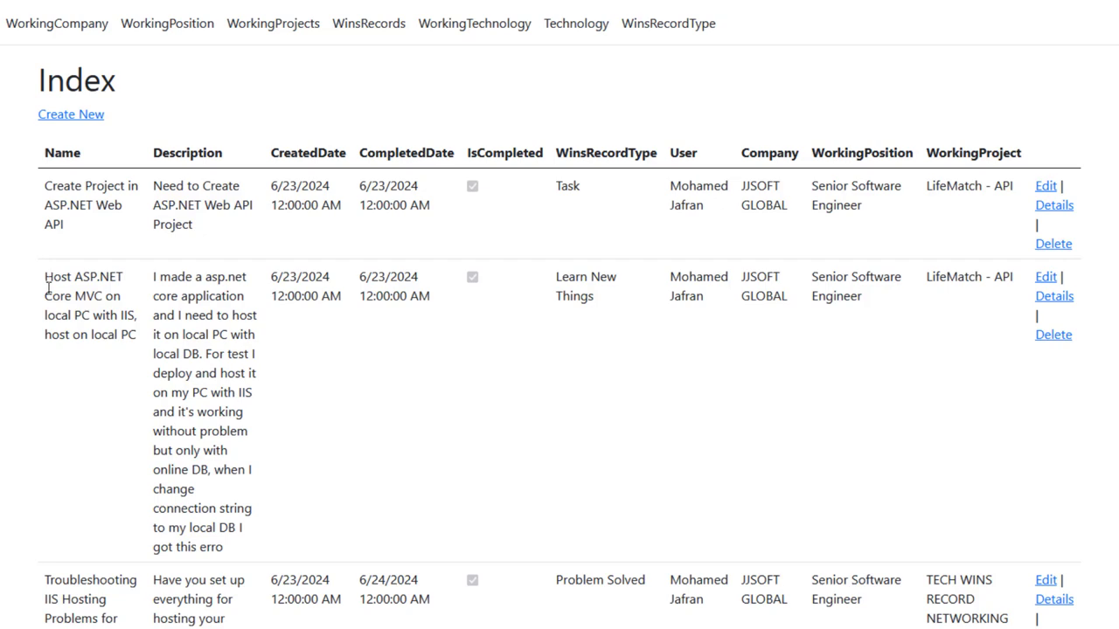
scroll(65, 314, down, 3)
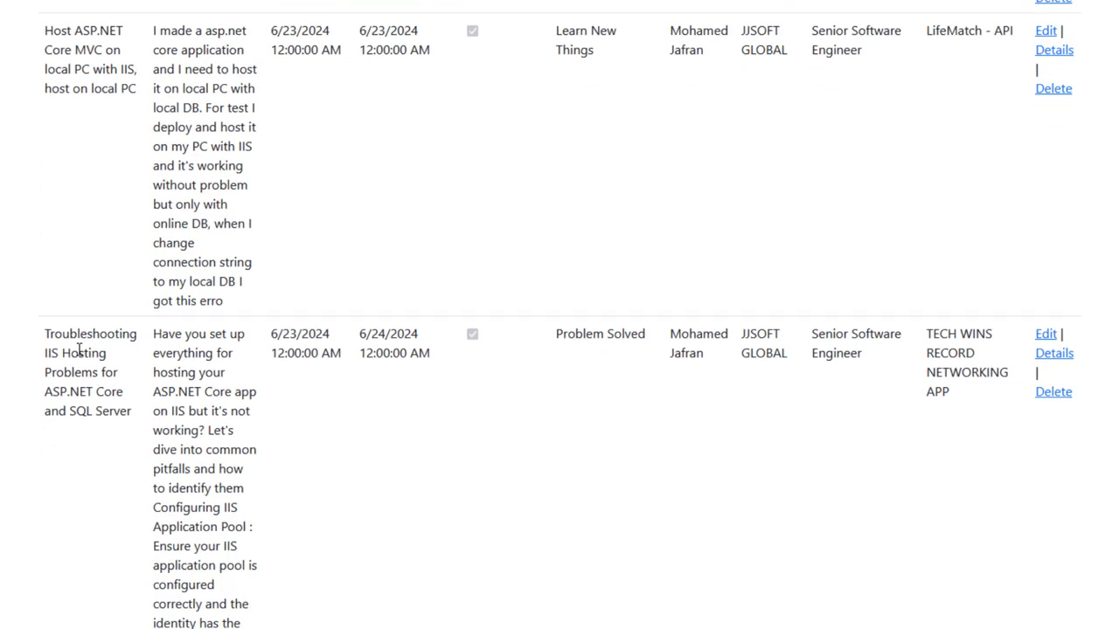
drag(558, 334, 645, 336)
click(597, 374)
scroll(597, 374, up, 3)
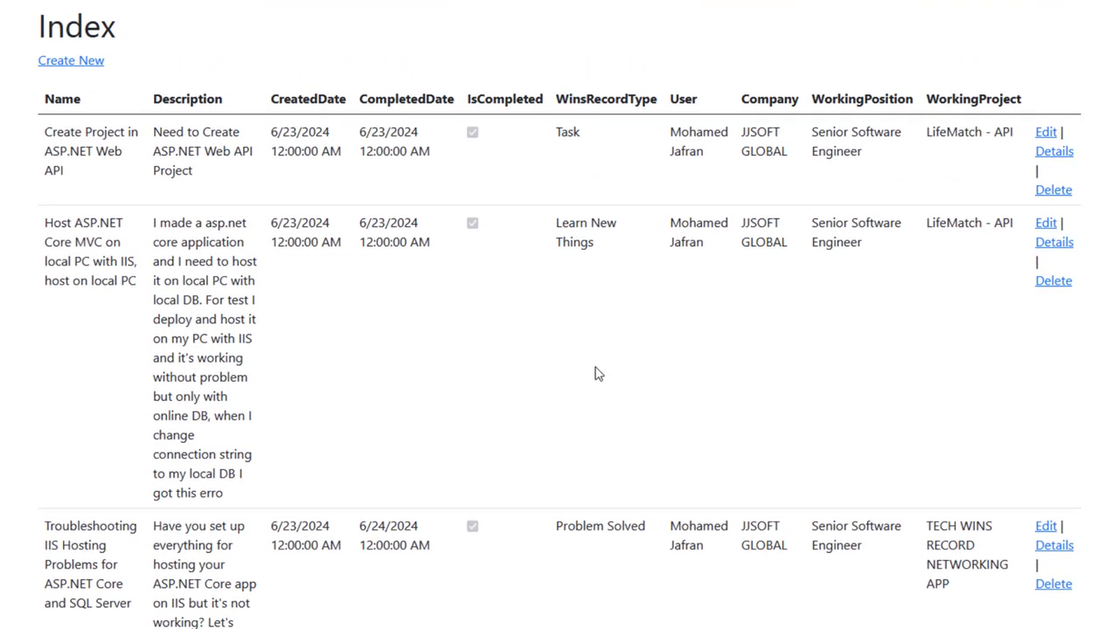
scroll(585, 240, down, 3)
scroll(593, 340, down, 3)
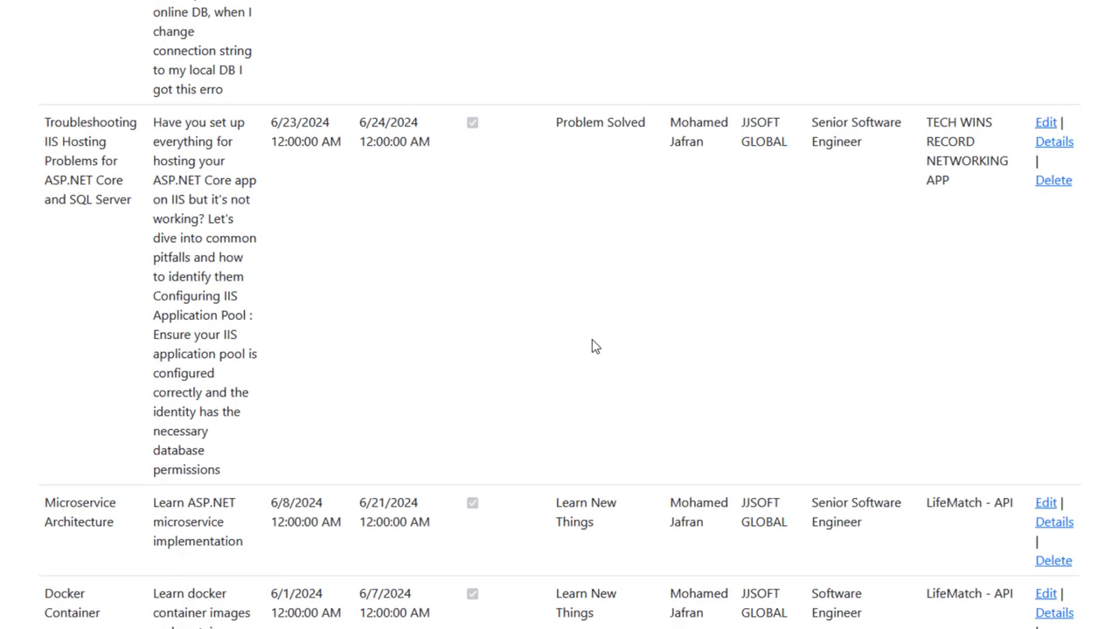
triple_click(600, 529)
click(577, 458)
scroll(577, 455, up, 5)
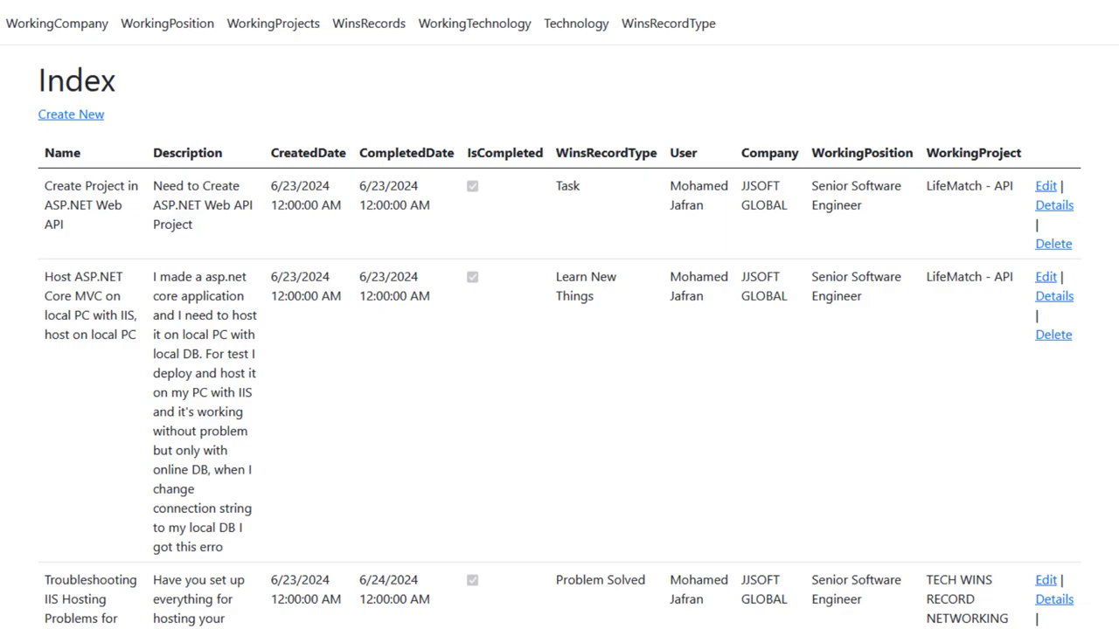
scroll(197, 367, down, 3)
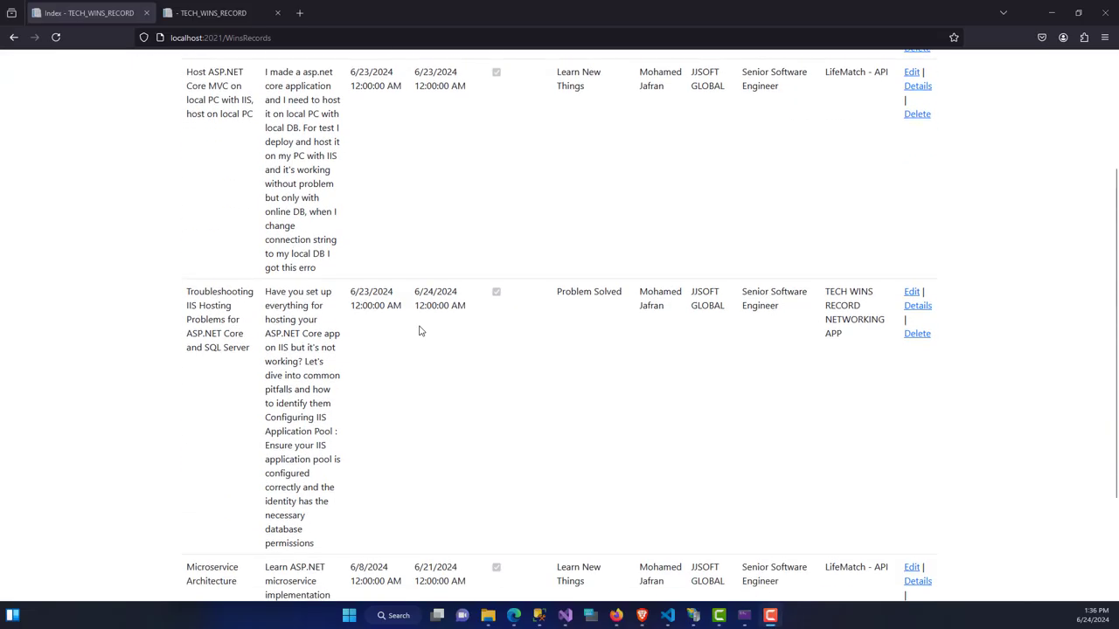
View the Details page of the Troubleshooting IIS Hosting Problems record and inspect its name.
click(915, 307)
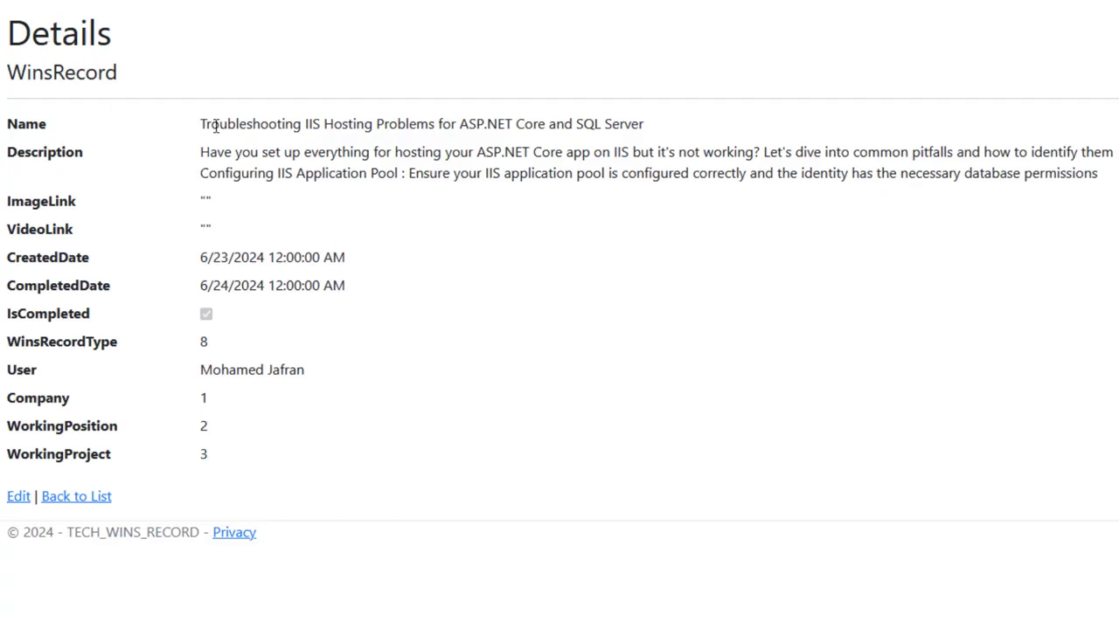
drag(200, 124, 631, 124)
click(521, 159)
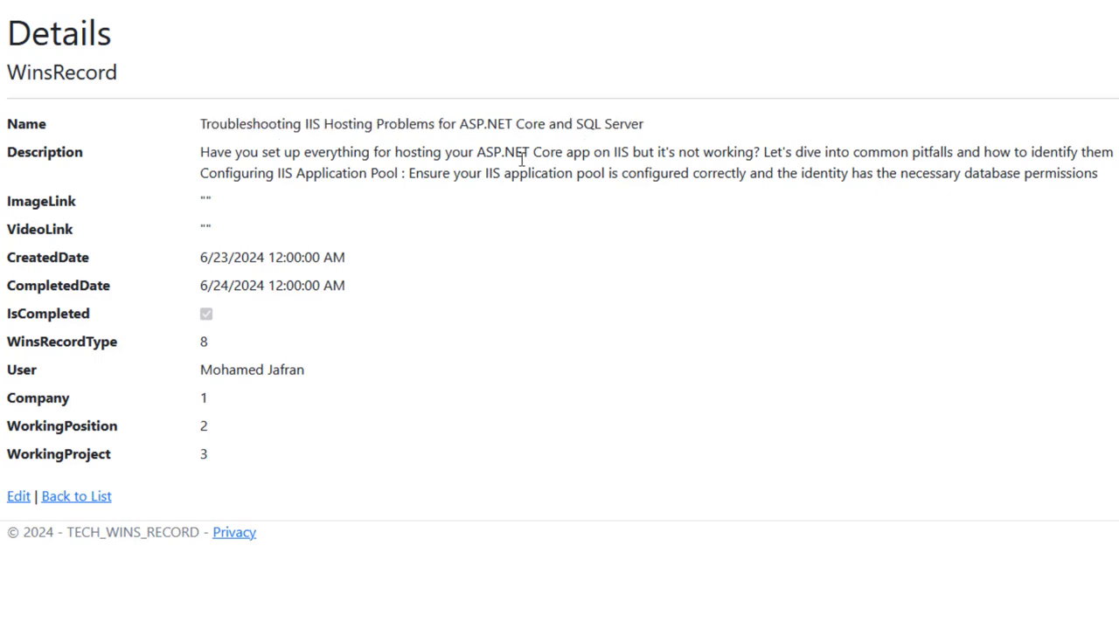